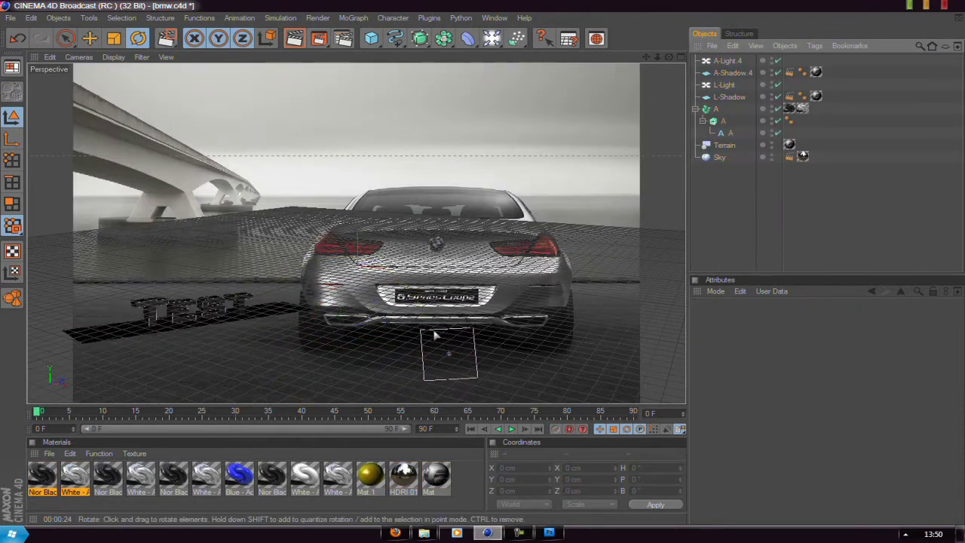
- Move the L-Shadow plane in the Top view to about X -3674 cm, Z 1096 cm
middle_click(464, 155)
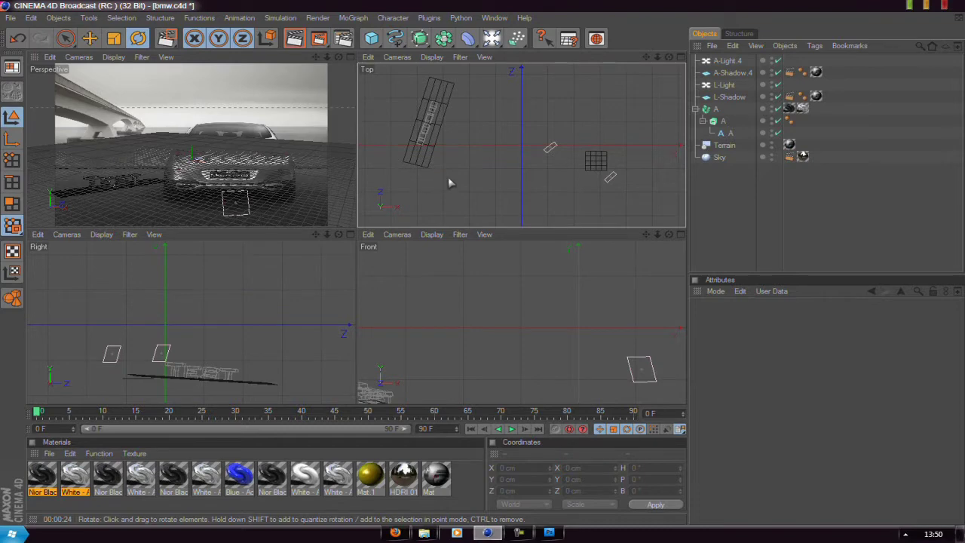
middle_click(449, 183)
click(201, 173)
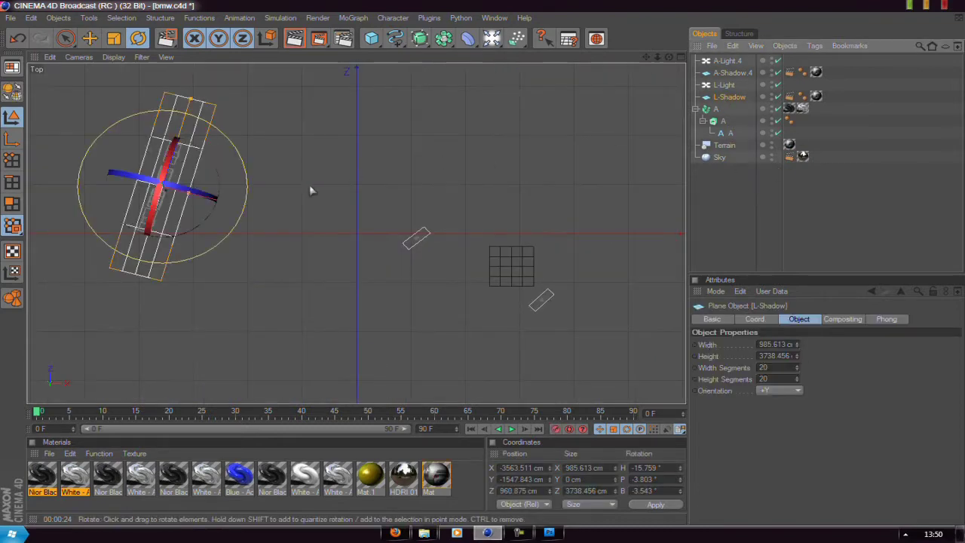
key(e)
drag(206, 190, 217, 188)
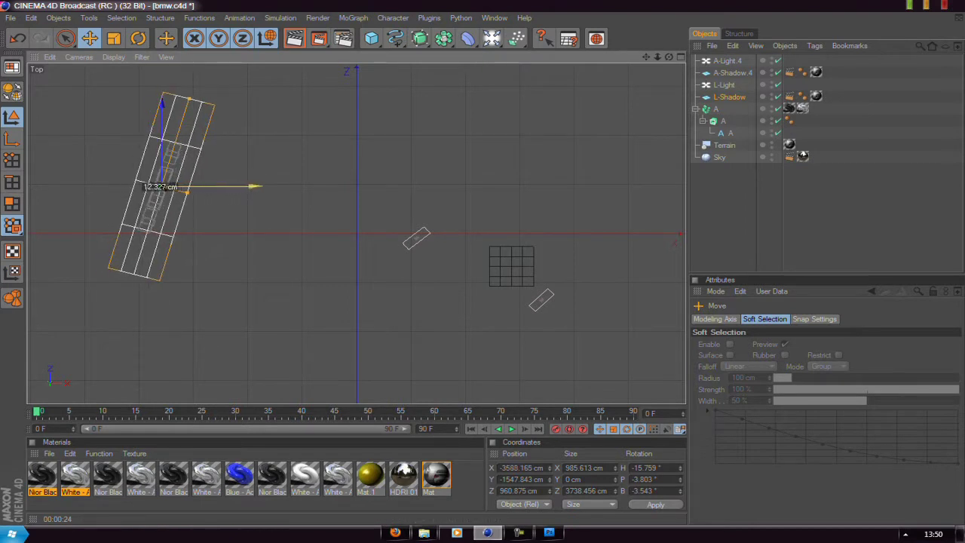
drag(159, 139, 158, 132)
middle_click(162, 143)
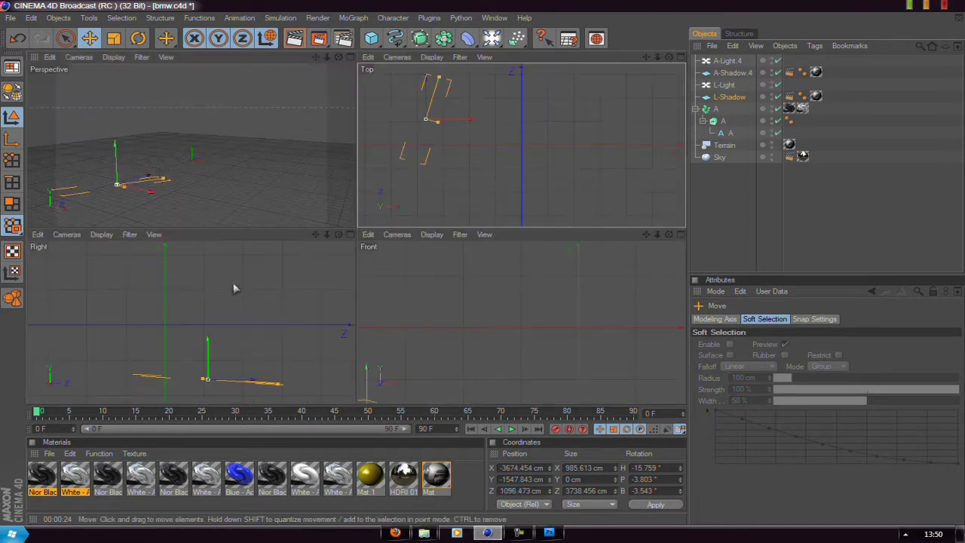
middle_click(175, 149)
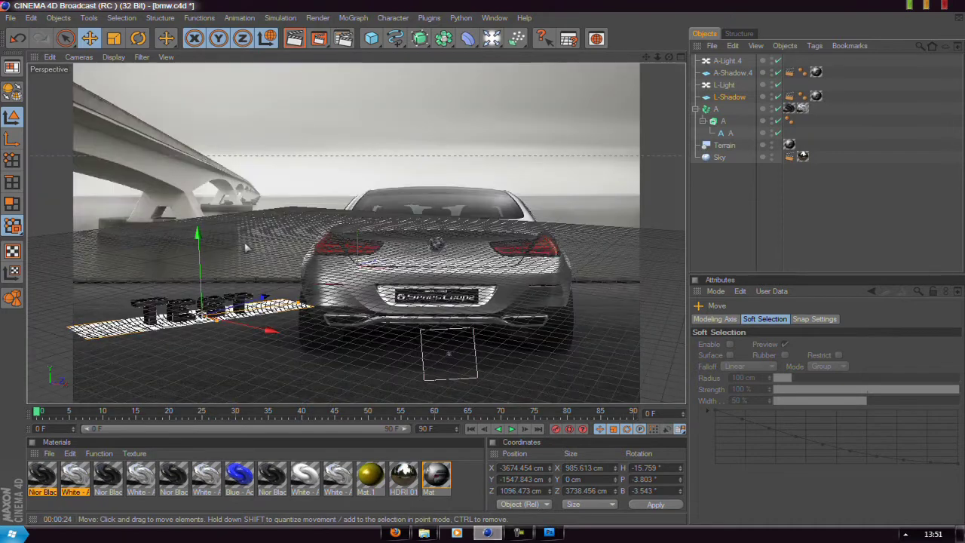
middle_click(272, 230)
- Change the 3D text to BMW 6 and stretch the L-Shadow plane to 3439 cm tall
click(730, 133)
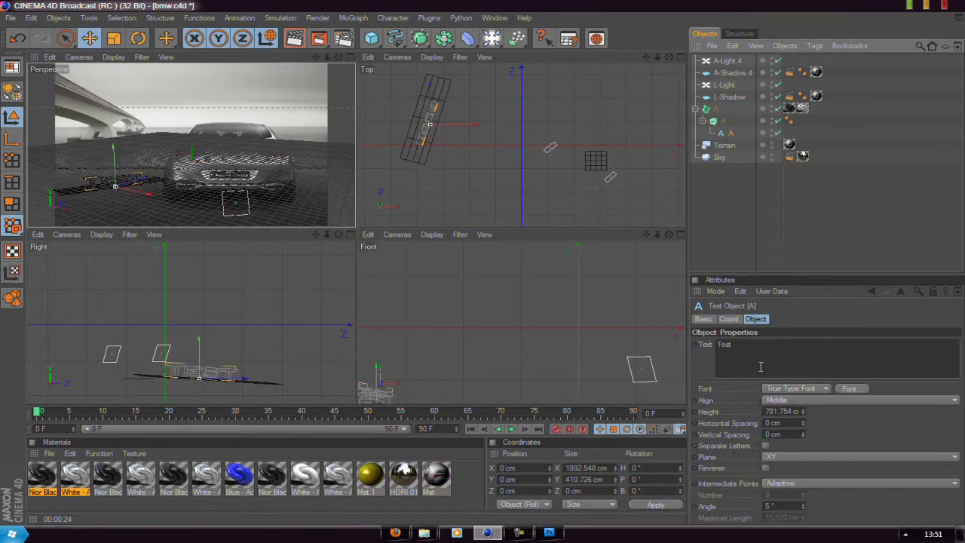
click(647, 350)
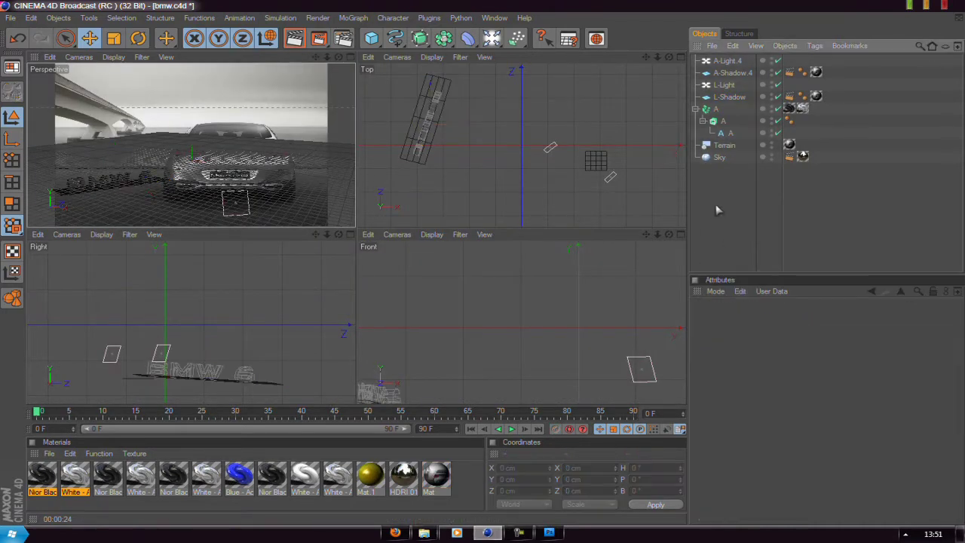
click(426, 101)
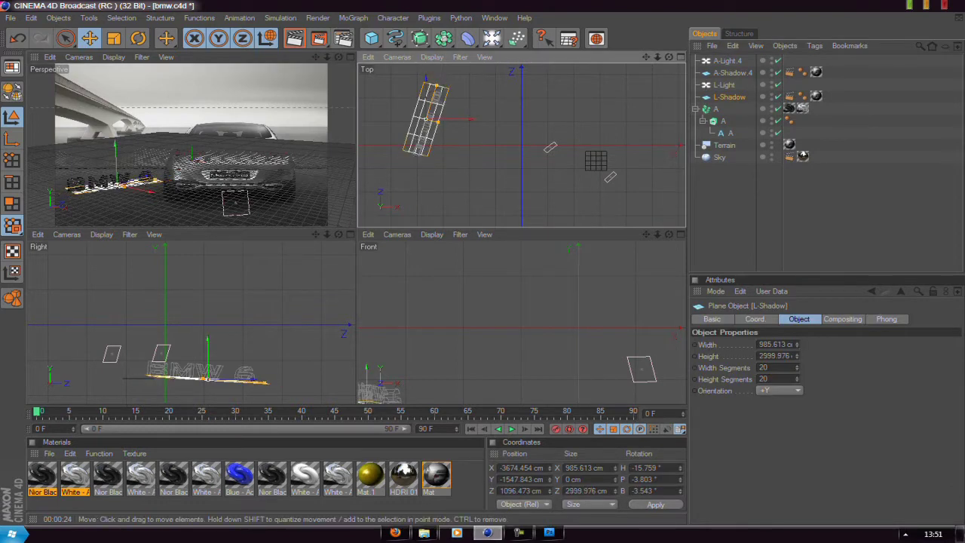
drag(435, 85, 431, 86)
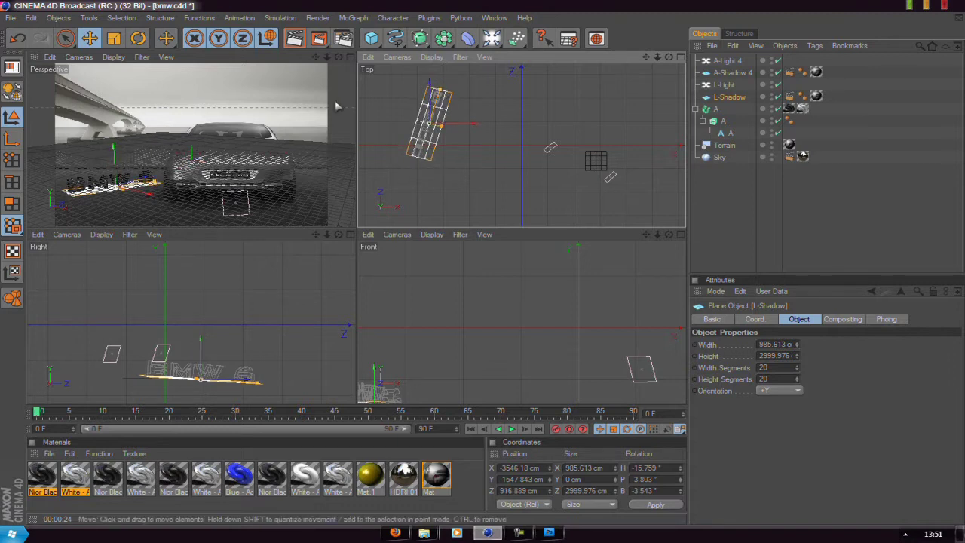
drag(439, 97, 439, 90)
drag(441, 124, 441, 128)
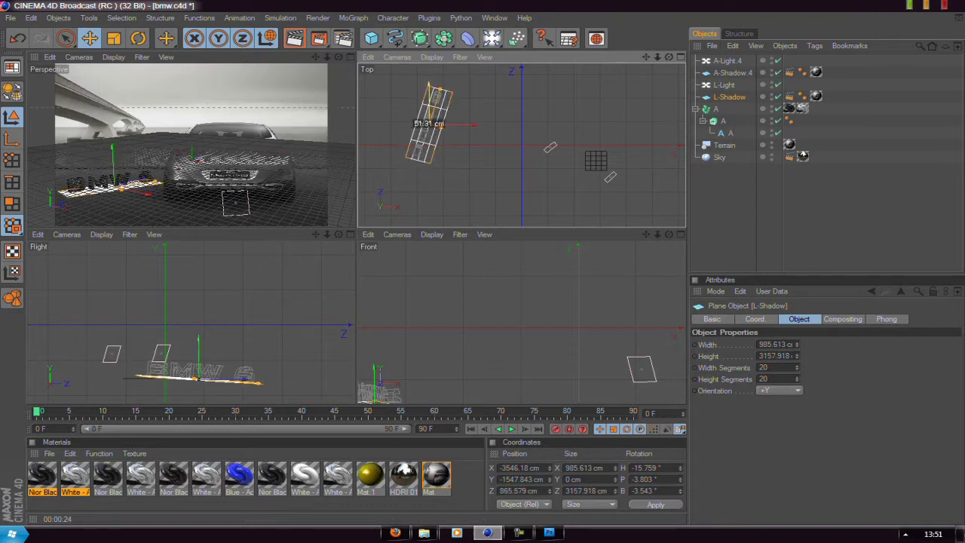
drag(440, 92, 440, 87)
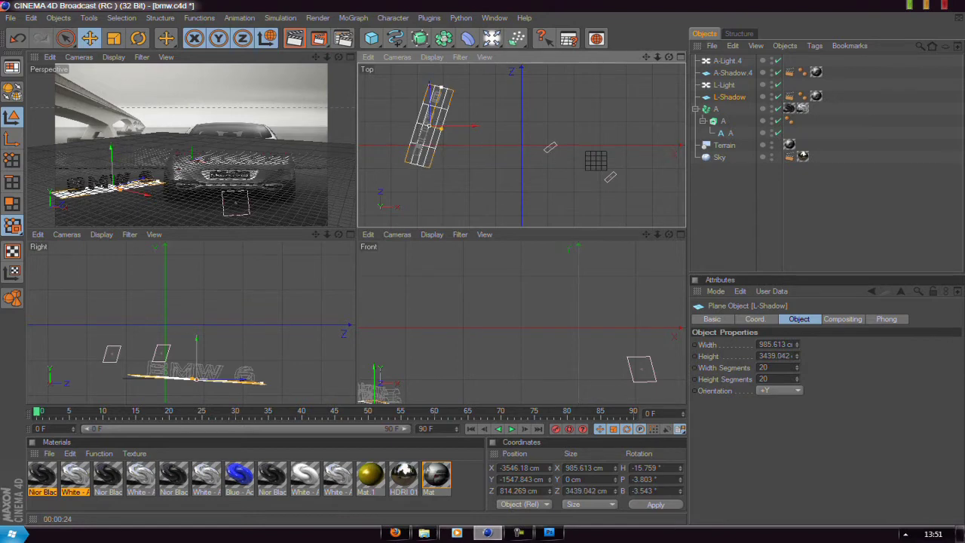
middle_click(253, 213)
click(723, 203)
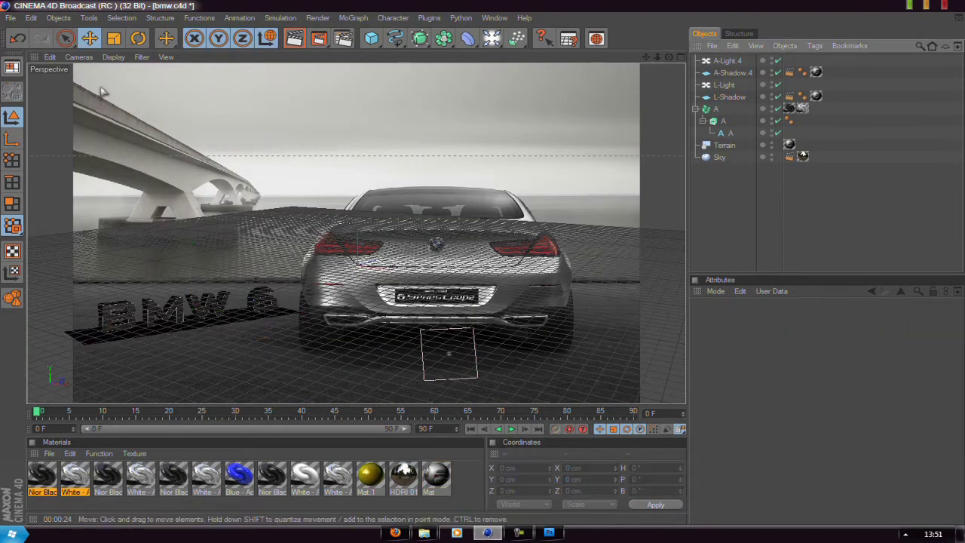
- Test-render a region around the BMW 6 text, then cancel the render region
drag(70, 300, 263, 355)
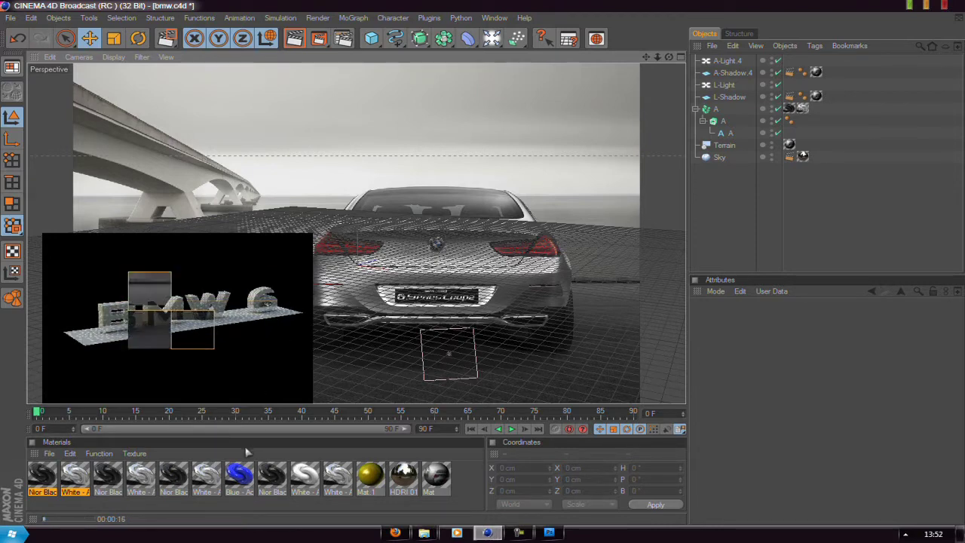
key(alt+r)
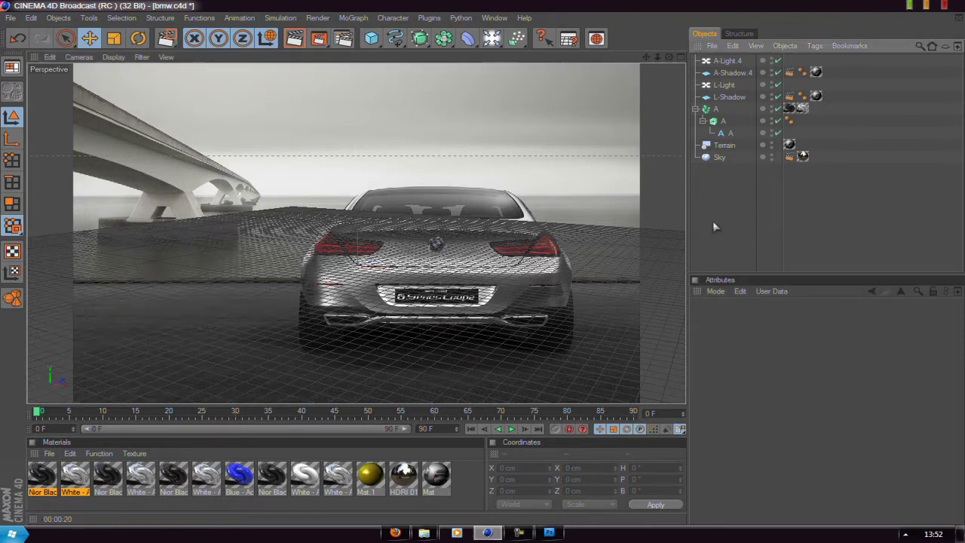
middle_click(224, 280)
middle_click(223, 281)
middle_click(243, 259)
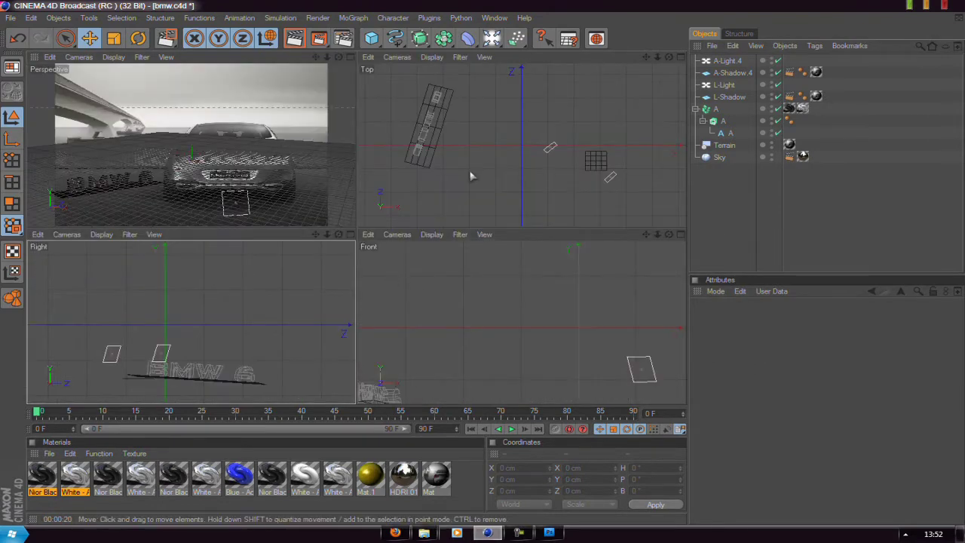
middle_click(131, 169)
- Lower the BMW 6 text to about Y -1546 cm and test-render its region again
click(174, 309)
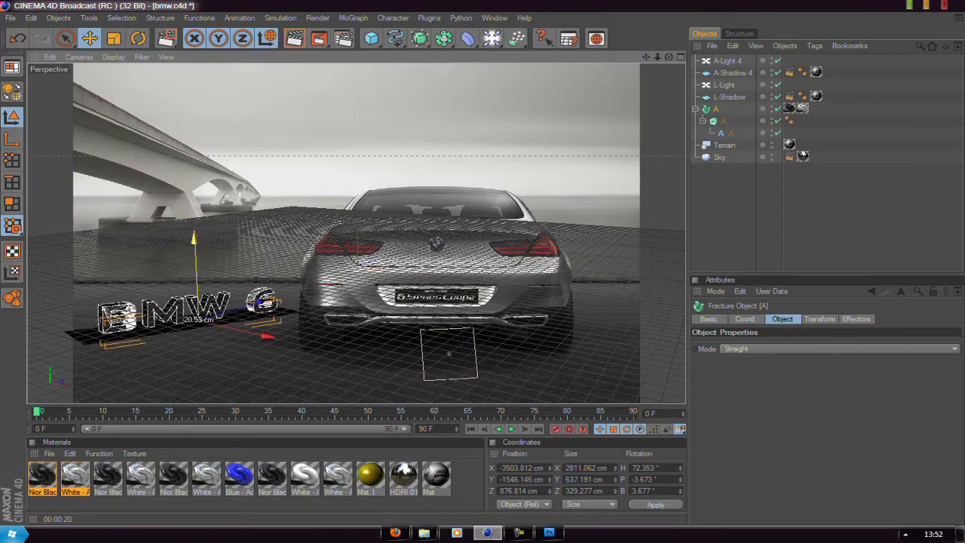
drag(194, 239, 195, 244)
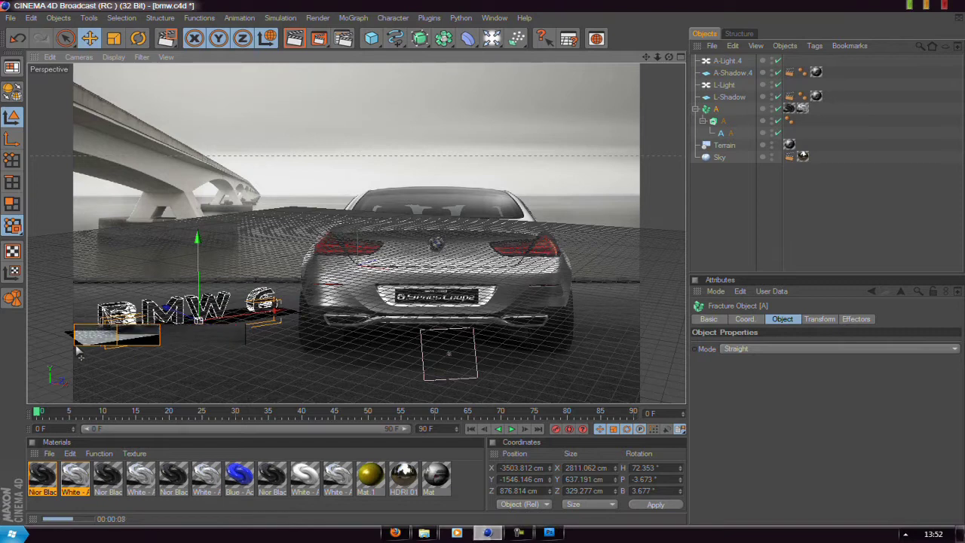
click(319, 37)
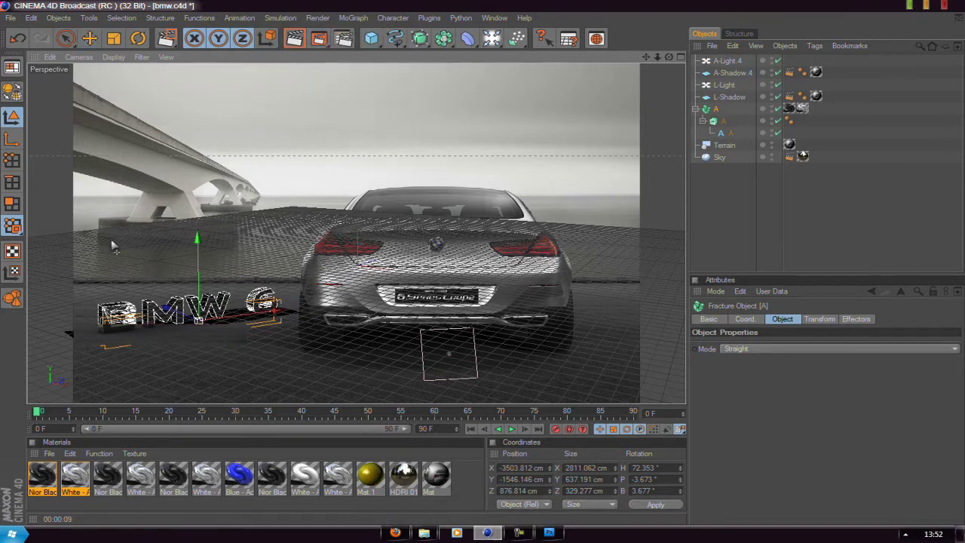
drag(51, 290, 331, 352)
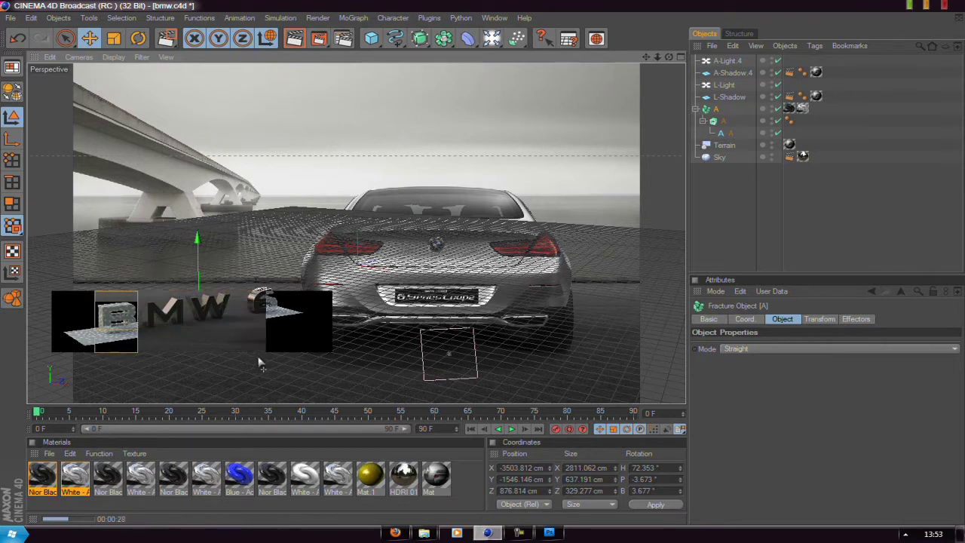
- Add a second texture tag to the text object and test-render the BMW 6 area
click(259, 362)
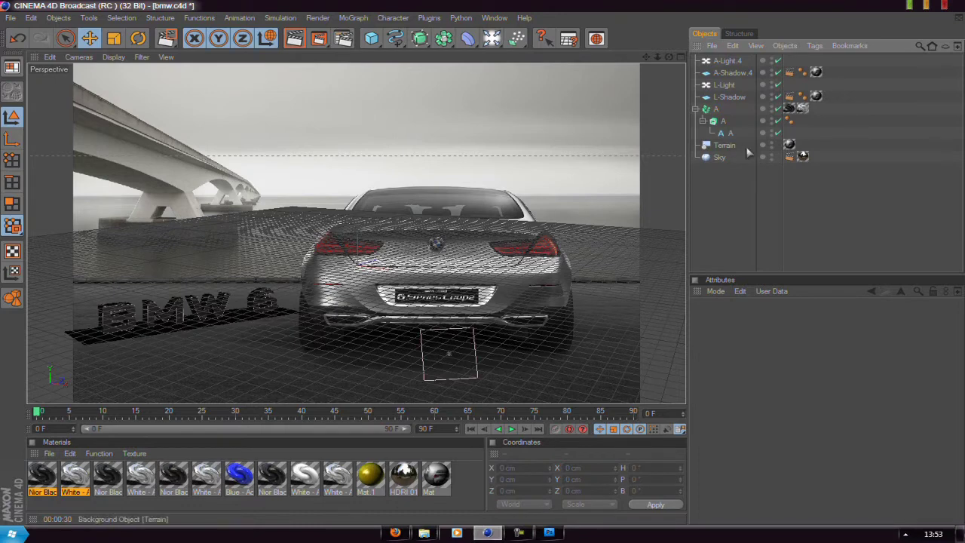
click(789, 108)
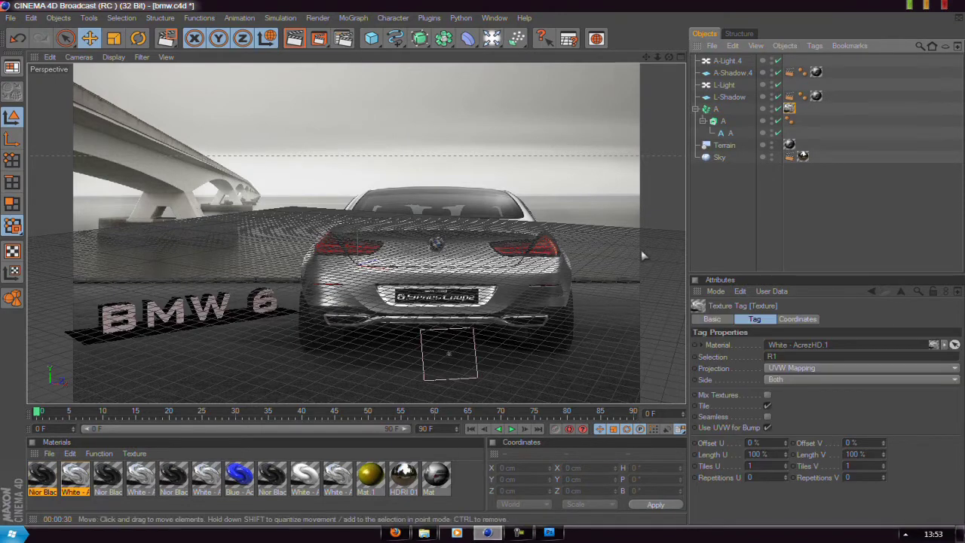
drag(344, 477, 770, 110)
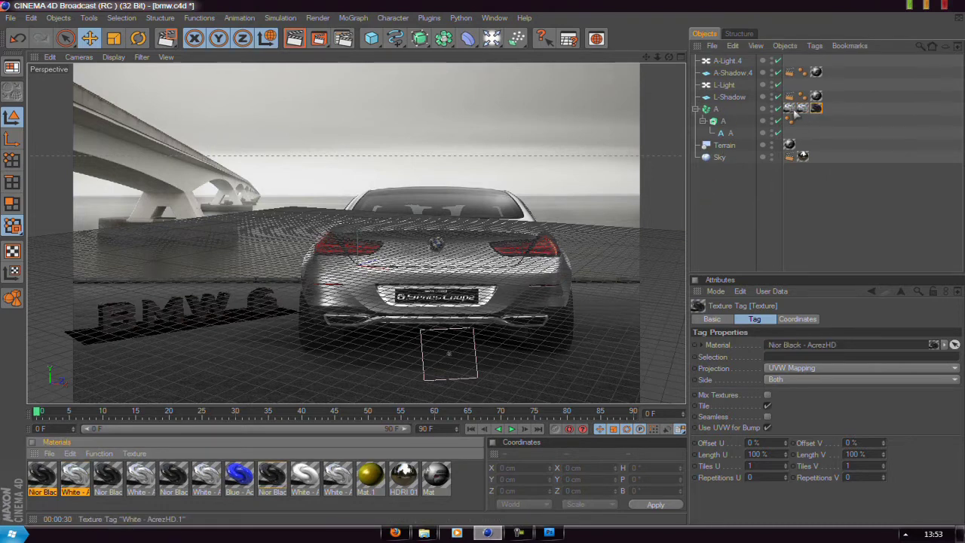
click(787, 355)
click(732, 194)
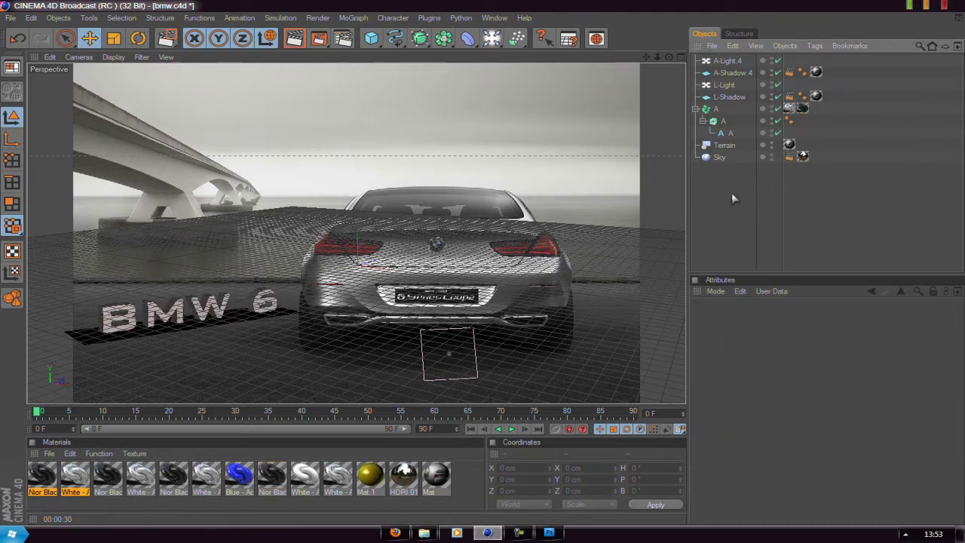
drag(77, 285, 319, 361)
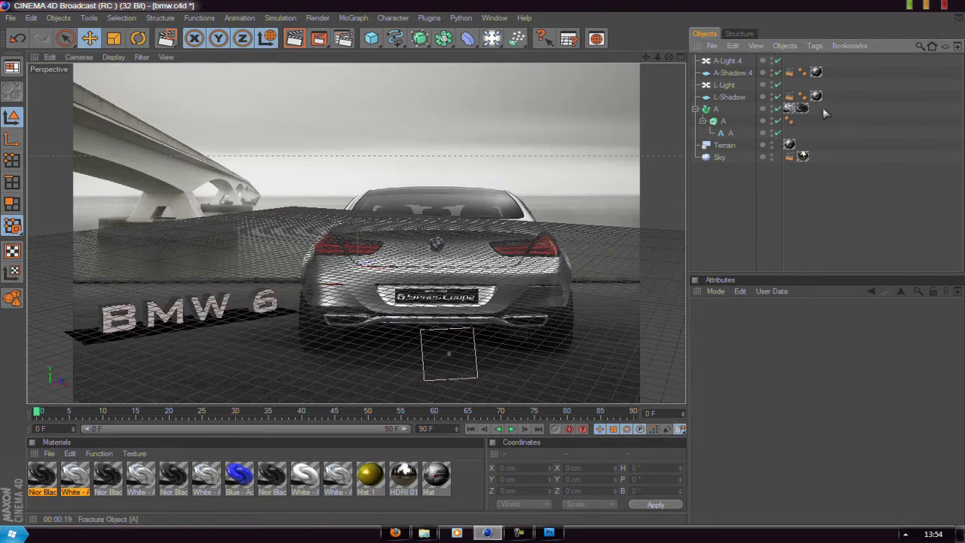
- Replace the text's texture tags with the Nior Black material topped by the White material
click(792, 108)
key(Delete)
drag(272, 475, 713, 111)
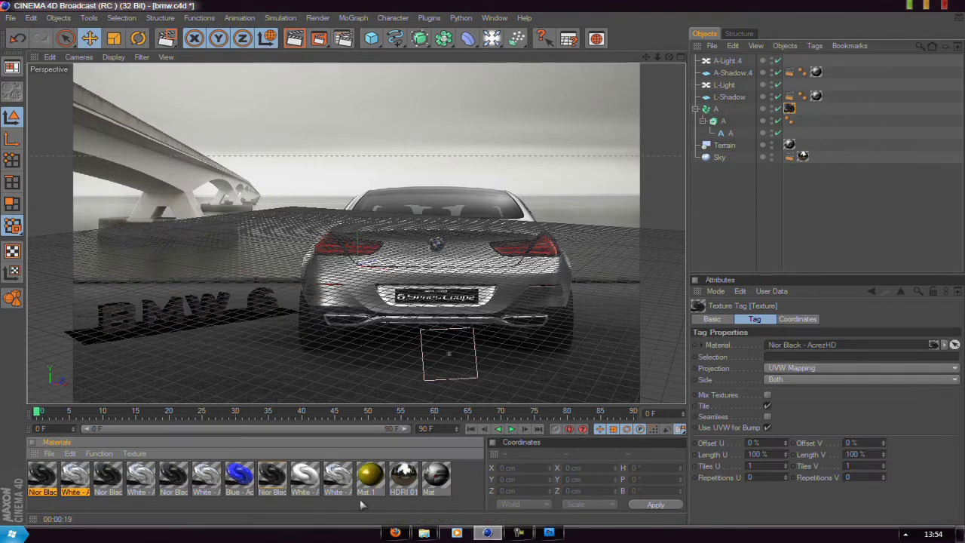
drag(686, 160, 720, 112)
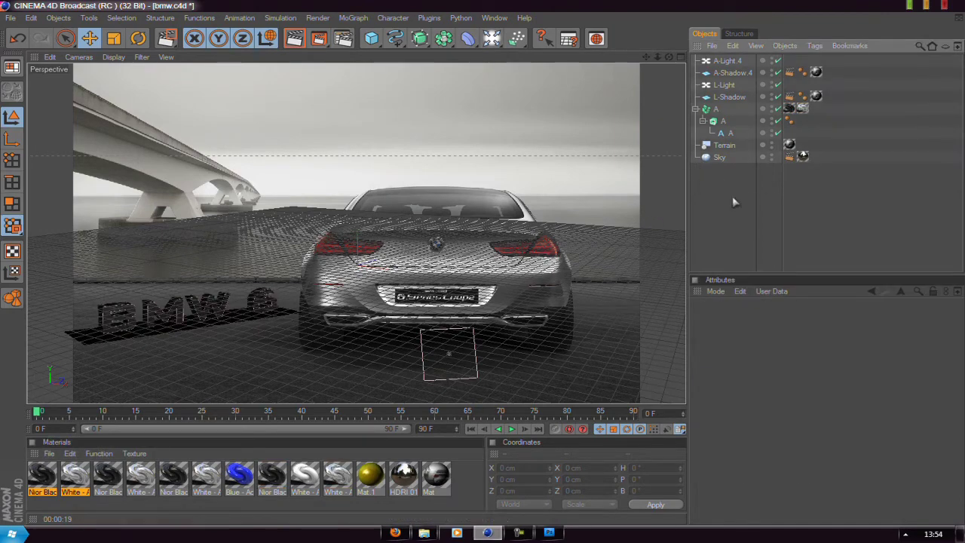
click(343, 37)
- Check the bmw6 TIFF save path and render the scene at 1280x854
click(134, 53)
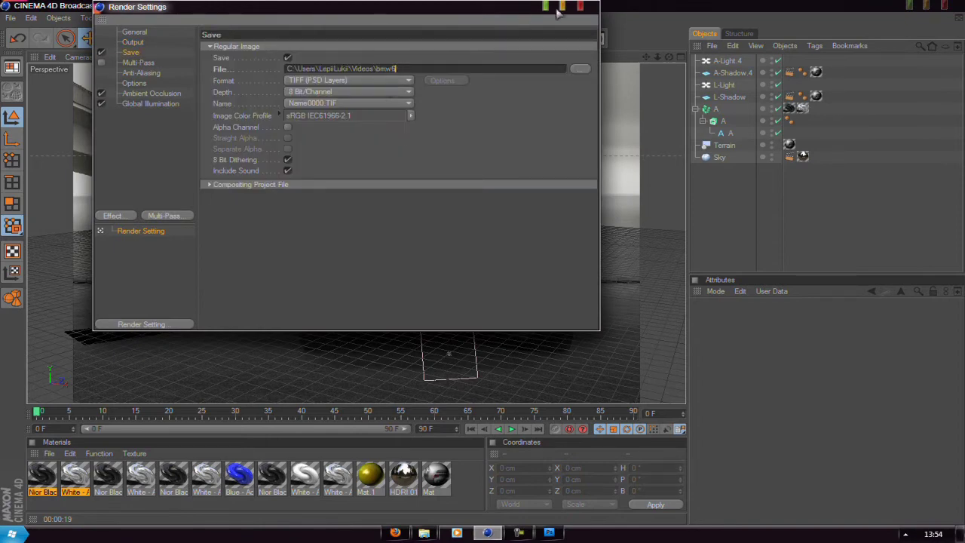
click(581, 7)
click(322, 45)
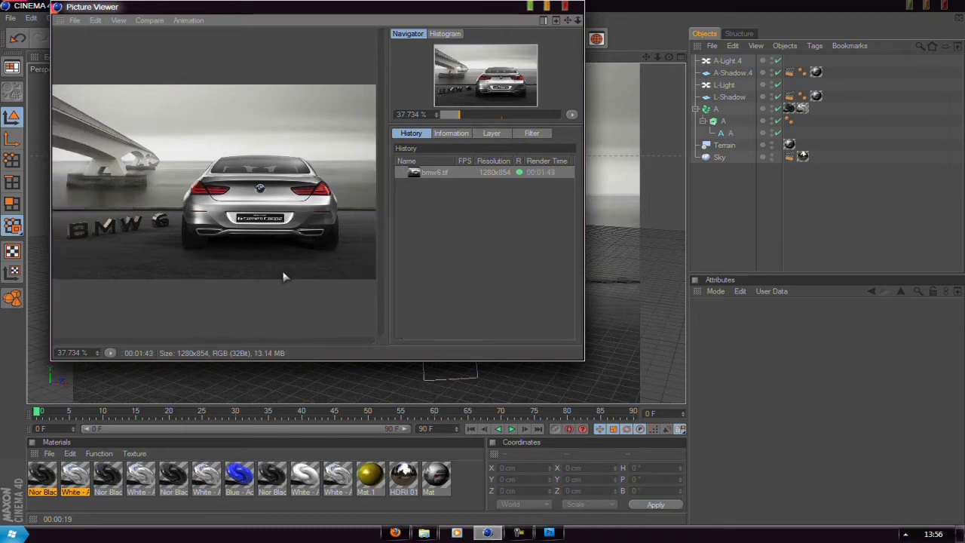
- Drag bmw6.tif from the Videoposnetki library into Photoshop
click(424, 532)
click(59, 178)
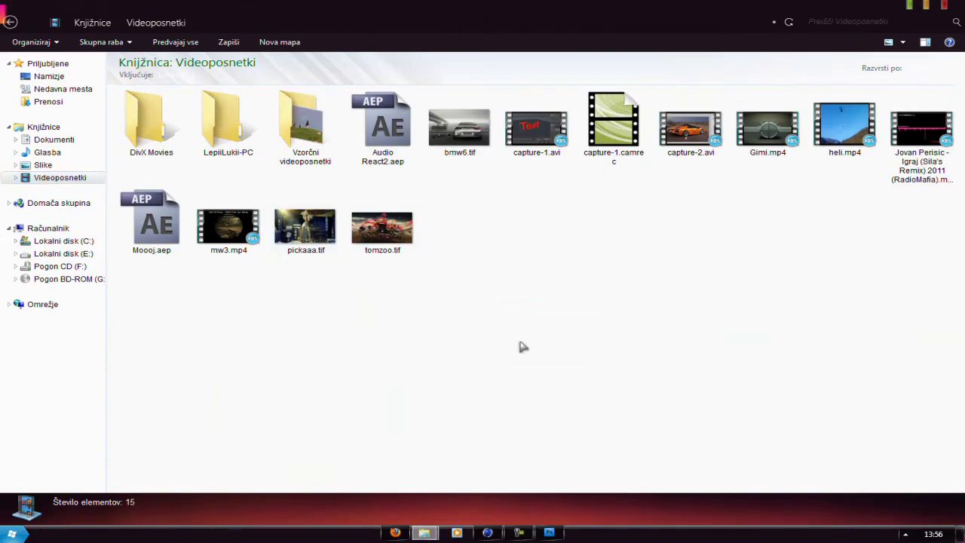
mouse_move(459, 128)
mouse_down()
mouse_move(551, 405)
mouse_move(551, 499)
mouse_move(424, 313)
mouse_up()
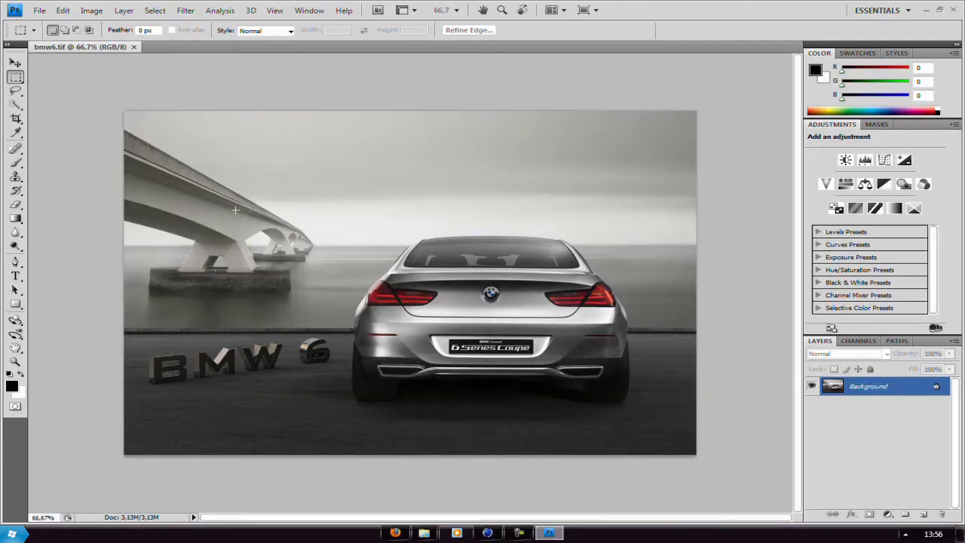
- Raise the brightness and contrast of the bmw6.tif render with Brightness/Contrast
key(v)
click(92, 10)
mouse_move(112, 42)
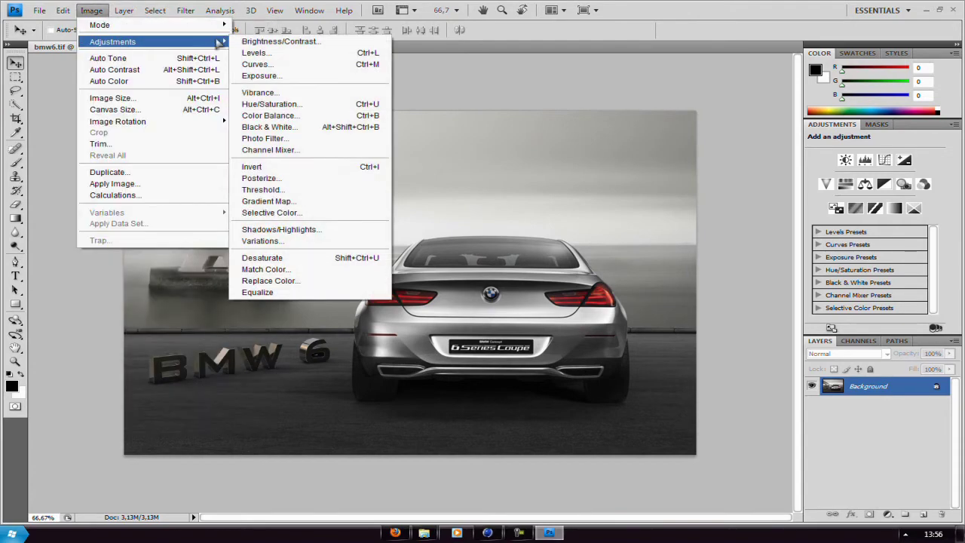
click(369, 37)
mouse_move(549, 397)
mouse_down()
mouse_move(582, 398)
mouse_move(564, 397)
mouse_move(538, 371)
mouse_move(587, 373)
mouse_move(579, 371)
mouse_move(593, 394)
mouse_move(547, 400)
mouse_move(581, 396)
mouse_up()
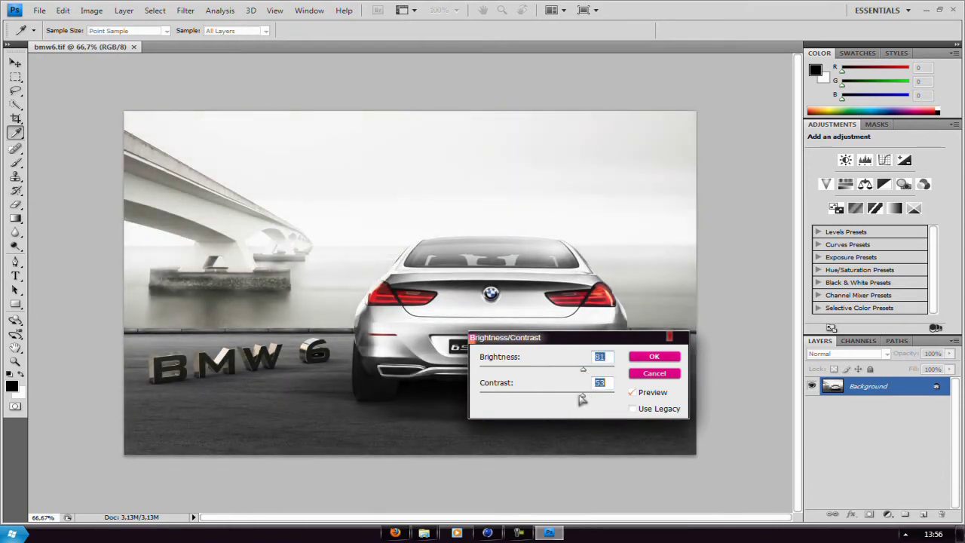
key(Return)
- Type the title 'bmw 6 series coupe - Concept' in black 36 pt above the car
key(v)
key(t)
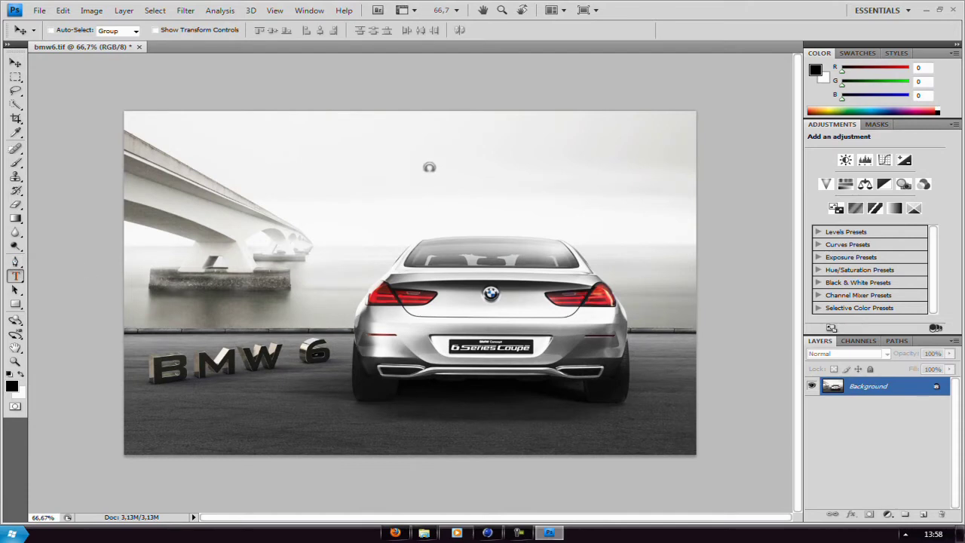
click(384, 164)
click(267, 31)
click(260, 192)
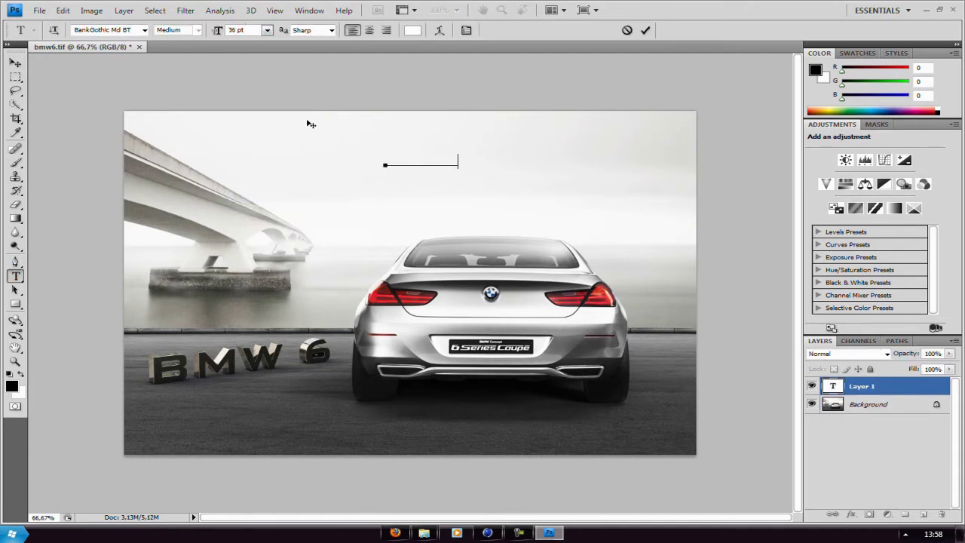
click(412, 31)
click(614, 127)
text(BMW 6 SERIES COUPE -)
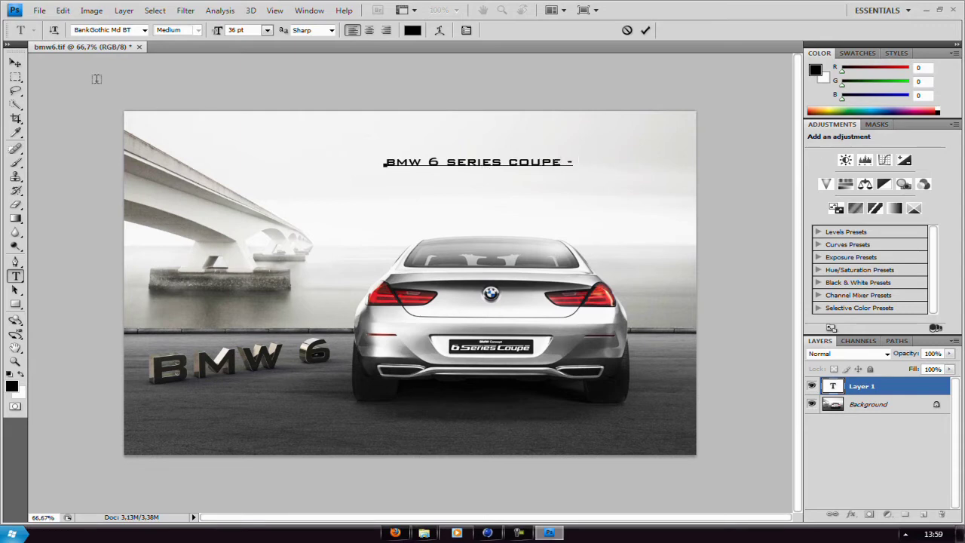
text(Concept)
key(ctrl+Return)
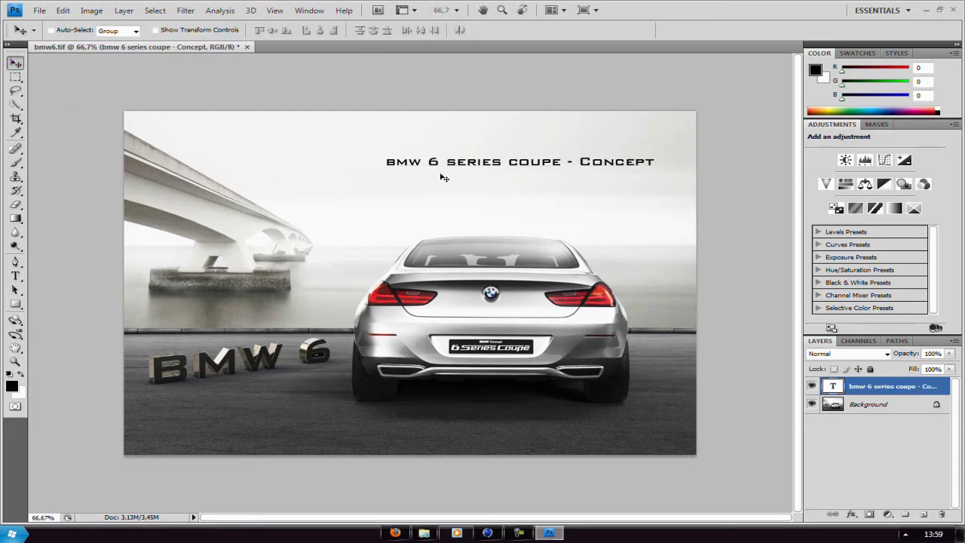
- Nudge the title up-right and add a '2012' line beneath the word Concept
ctrl+drag(449, 178, 460, 155)
click(417, 175)
text(2012)
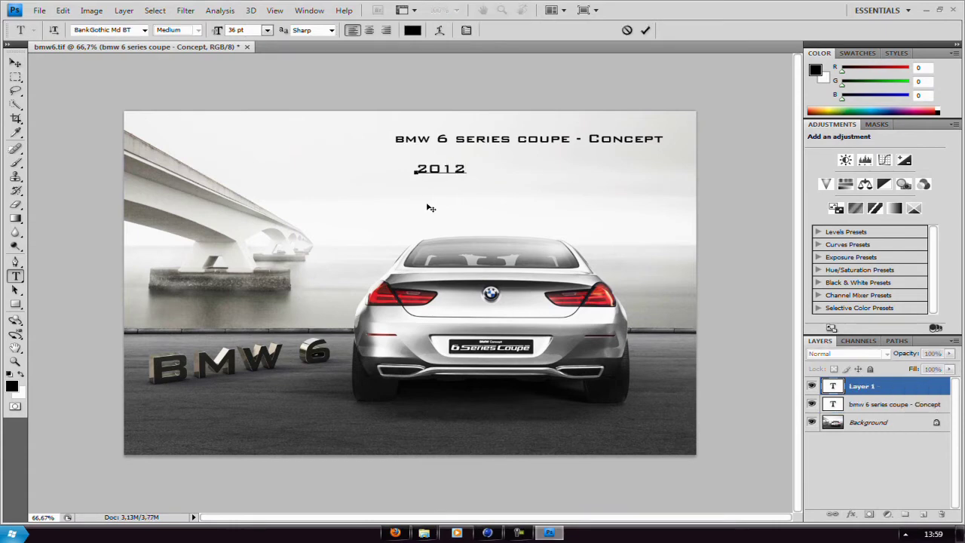
click(15, 63)
drag(427, 169, 625, 154)
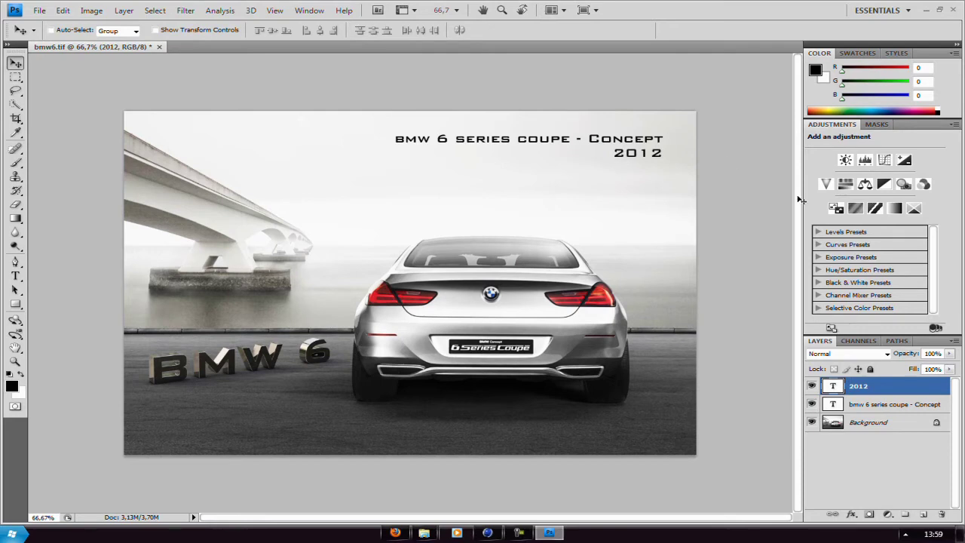
- Move both title lines down-left together and open the BMW logo image
click(894, 404)
shift+click(858, 387)
drag(597, 146, 593, 172)
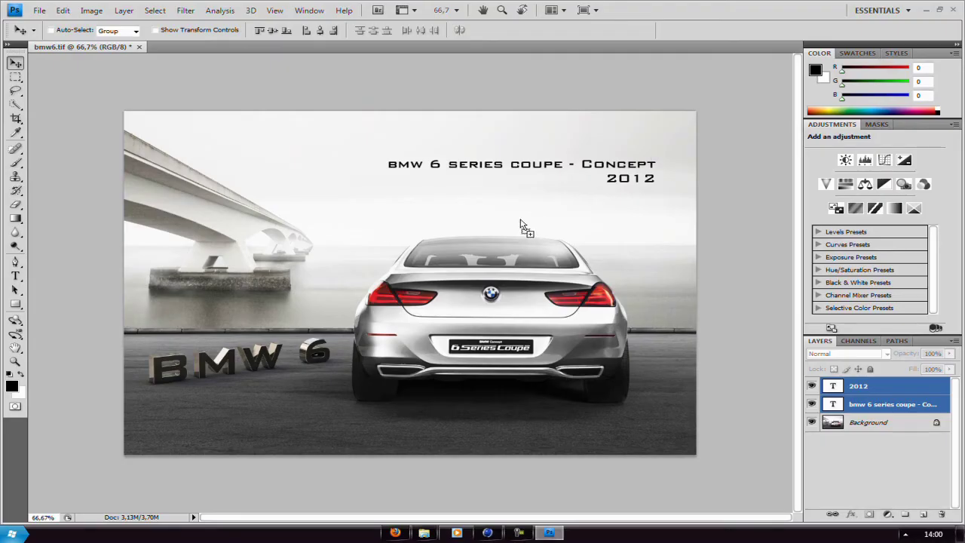
drag(521, 225, 518, 226)
- Unlock the logo's background layer and delete its white surround with the Magic Wand
double_click(869, 387)
key(Return)
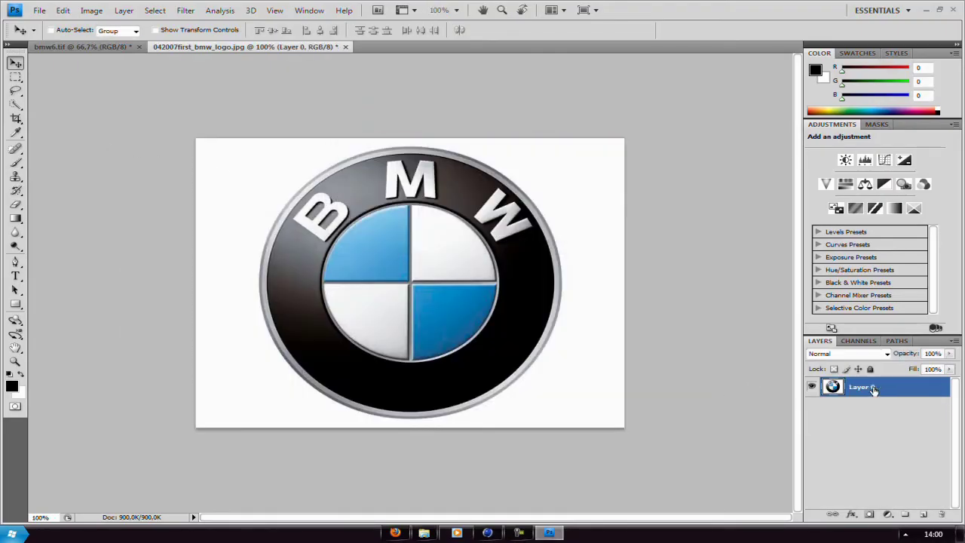
click(15, 105)
right_click(16, 105)
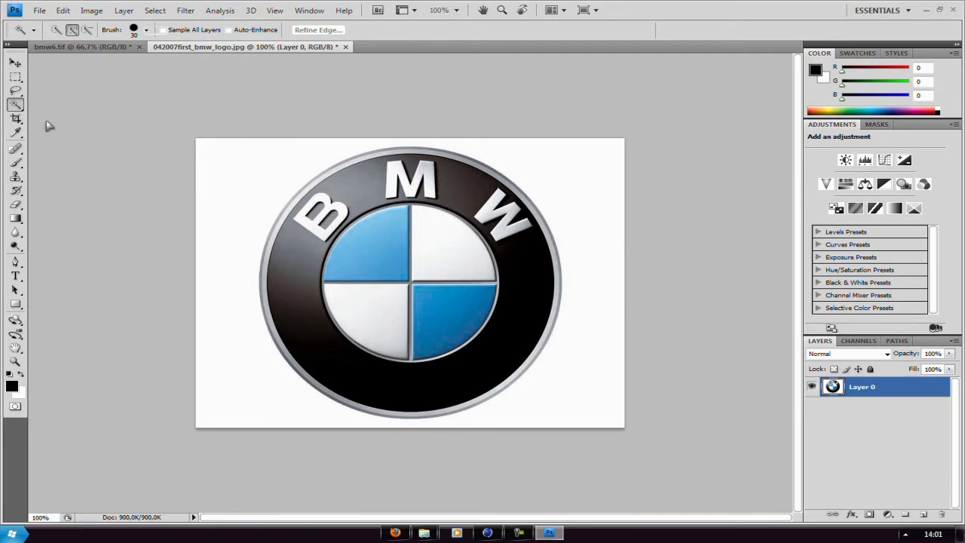
click(46, 121)
click(222, 181)
key(Delete)
- Paste the logo into the poster and scale it down to a small badge
click(83, 47)
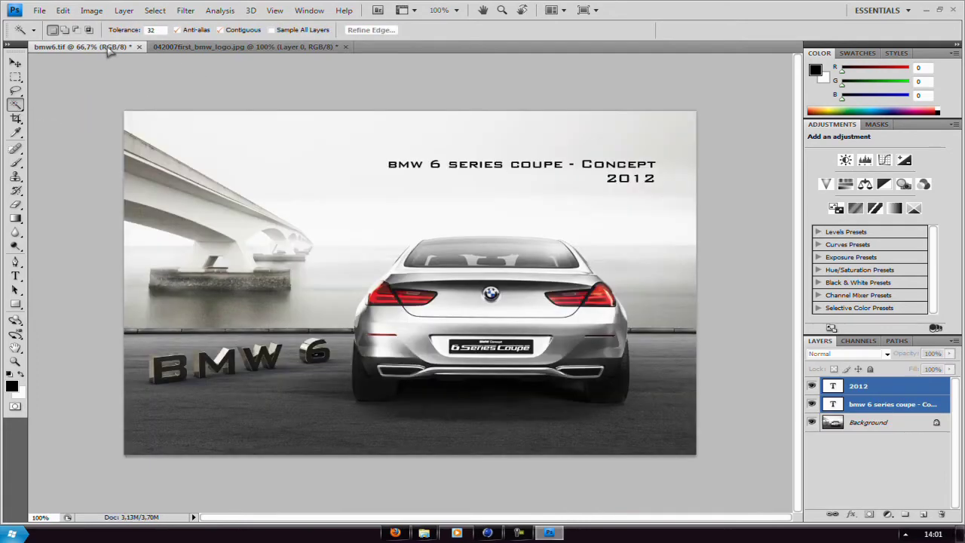
key(ctrl+v)
key(v)
key(ctrl+t)
shift+drag(511, 373, 362, 241)
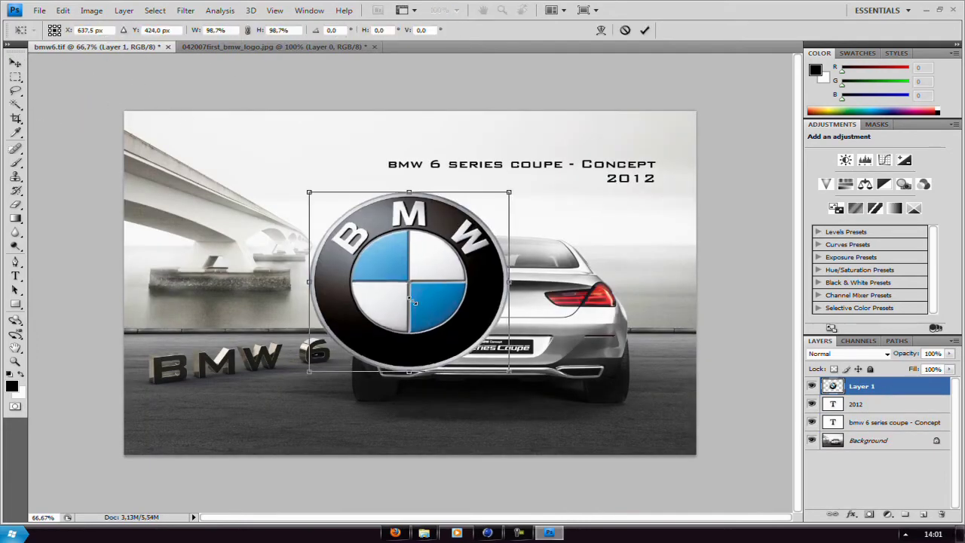
key(Return)
- Apply a Black & White adjustment to the logo and move it to the top-right
click(91, 11)
mouse_move(113, 43)
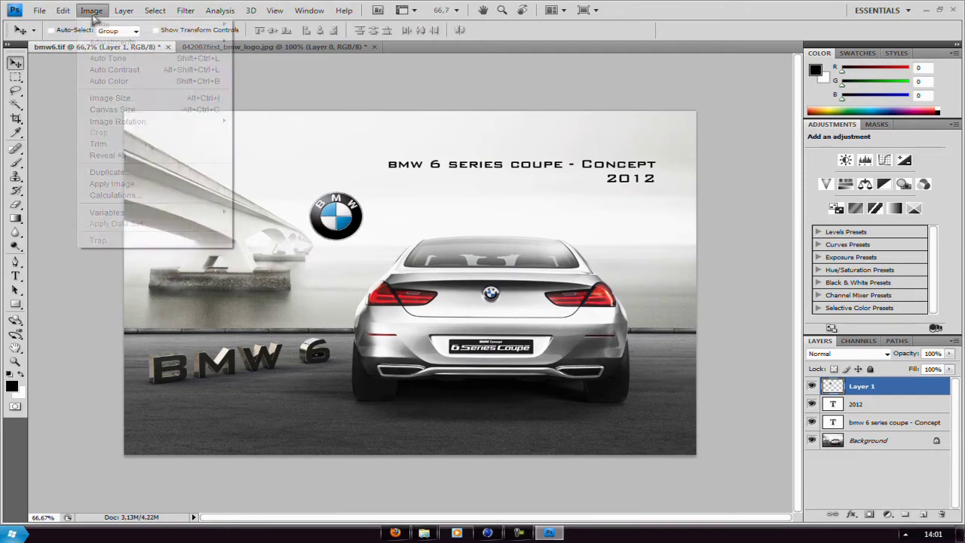
click(298, 127)
click(584, 97)
key(v)
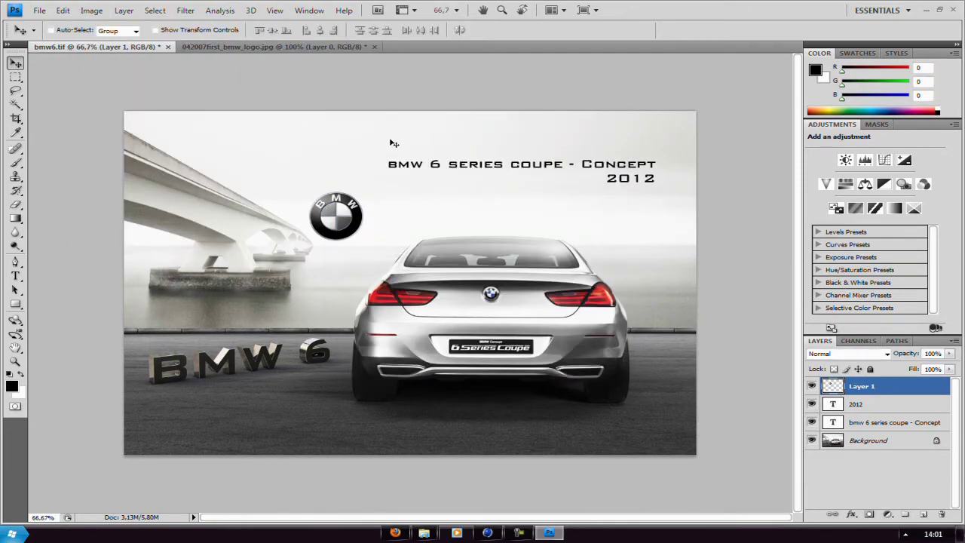
mouse_move(341, 217)
mouse_down()
mouse_move(582, 191)
mouse_move(631, 207)
mouse_move(571, 182)
mouse_move(532, 181)
mouse_up()
mouse_move(613, 199)
mouse_down()
mouse_move(656, 150)
mouse_move(642, 132)
mouse_up()
- Realign 2012 under Concept and place the logo, resized to 97.5%, beneath it
drag(524, 183, 623, 183)
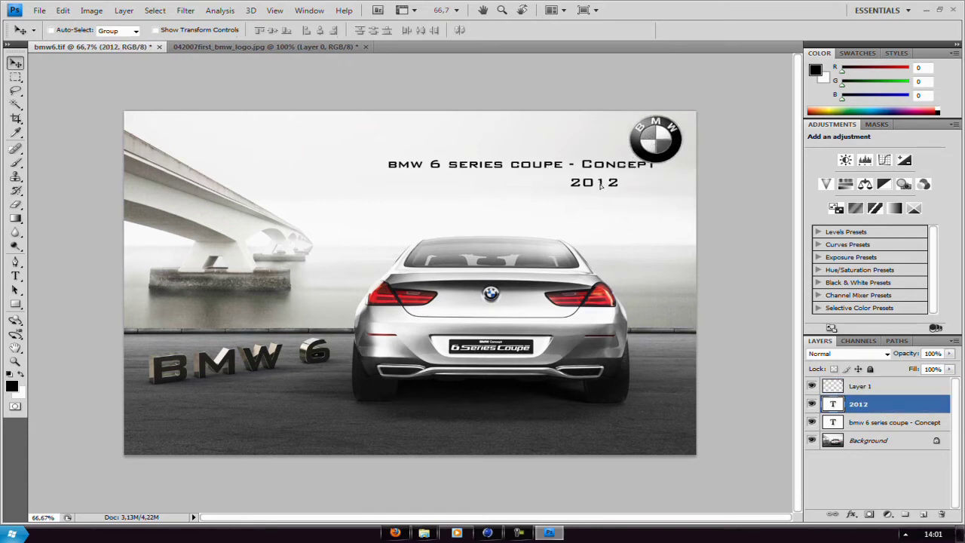
shift+click(852, 423)
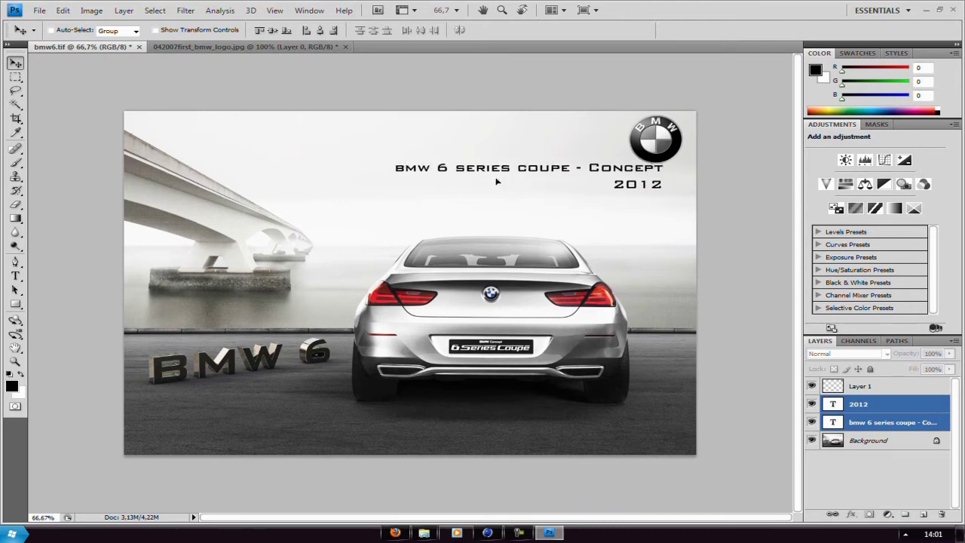
drag(487, 170, 498, 185)
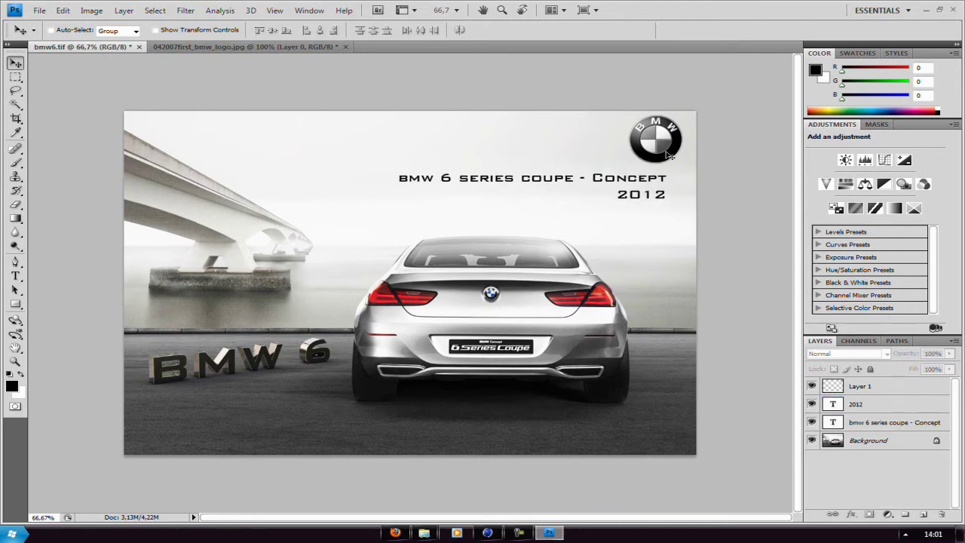
click(860, 386)
mouse_move(656, 139)
mouse_down()
mouse_move(532, 203)
mouse_move(658, 243)
mouse_up()
key(ctrl+t)
key(Return)
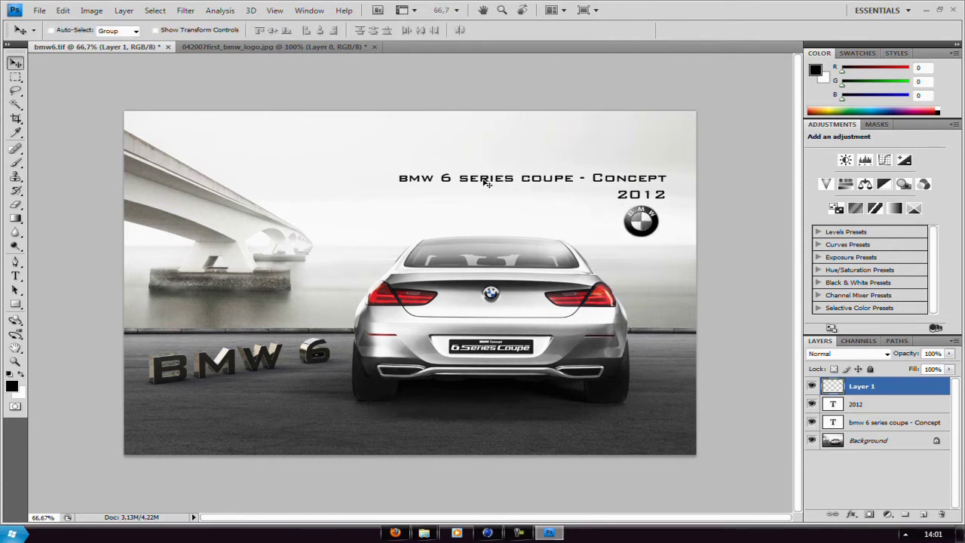
- Type the author's signature line near the bottom in the Giddyup Std font
key(t)
click(334, 422)
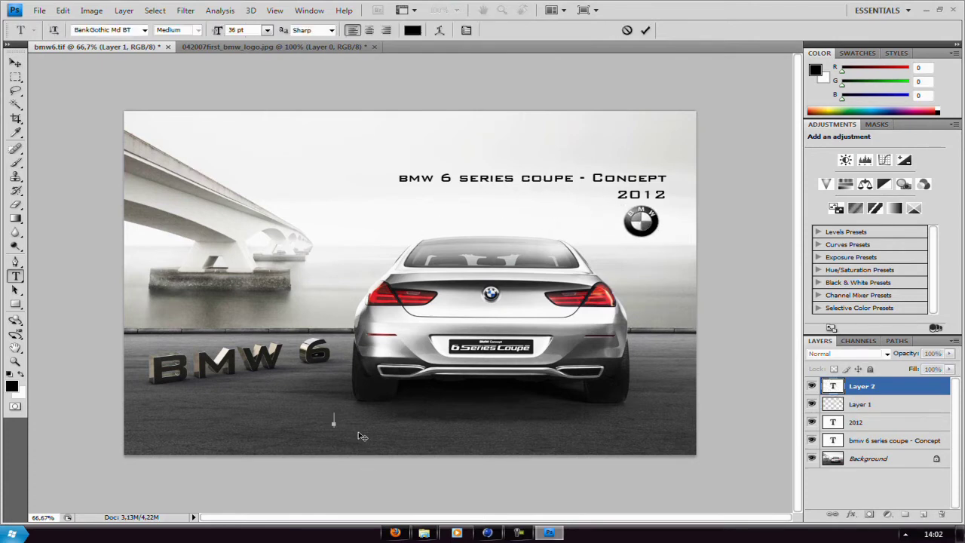
text(BY LEPII L)
text(UKII)
key(ctrl+a)
click(143, 30)
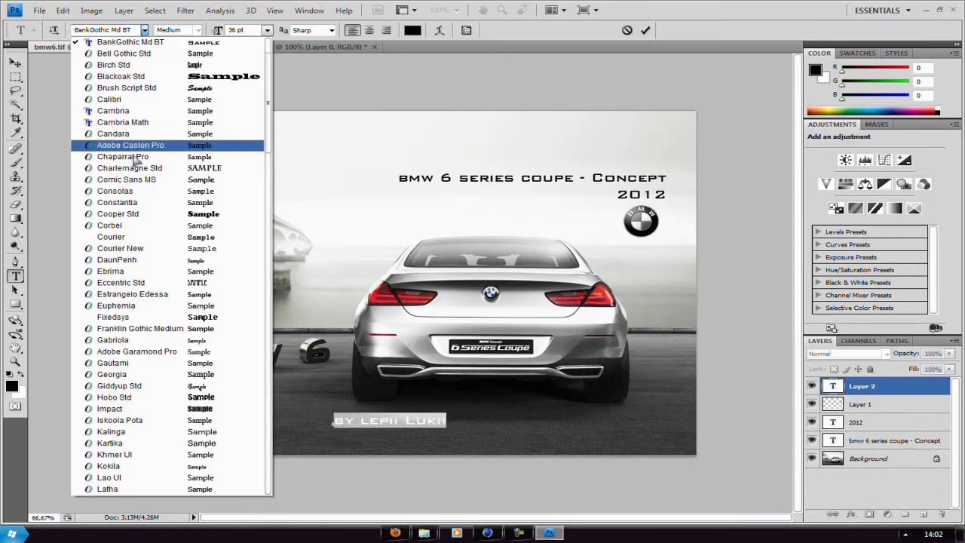
click(157, 385)
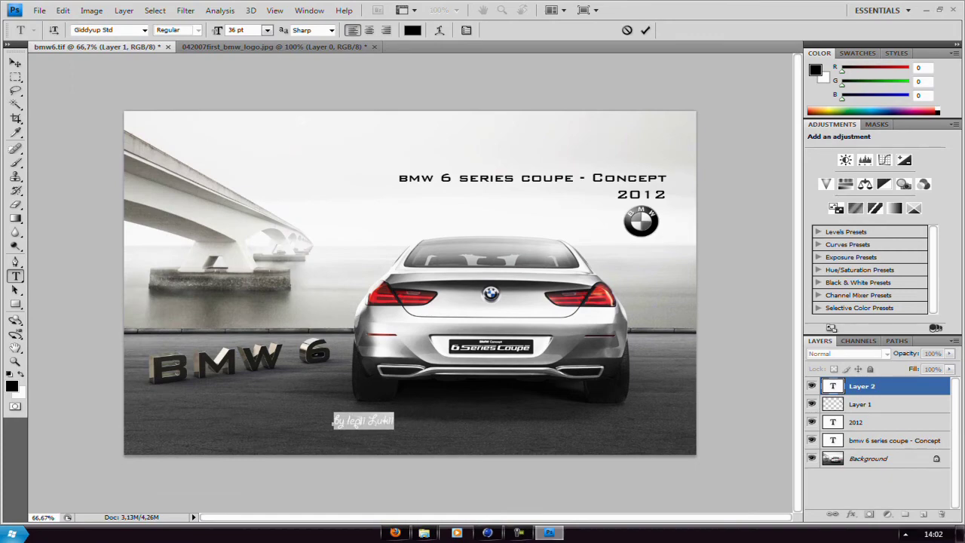
click(349, 422)
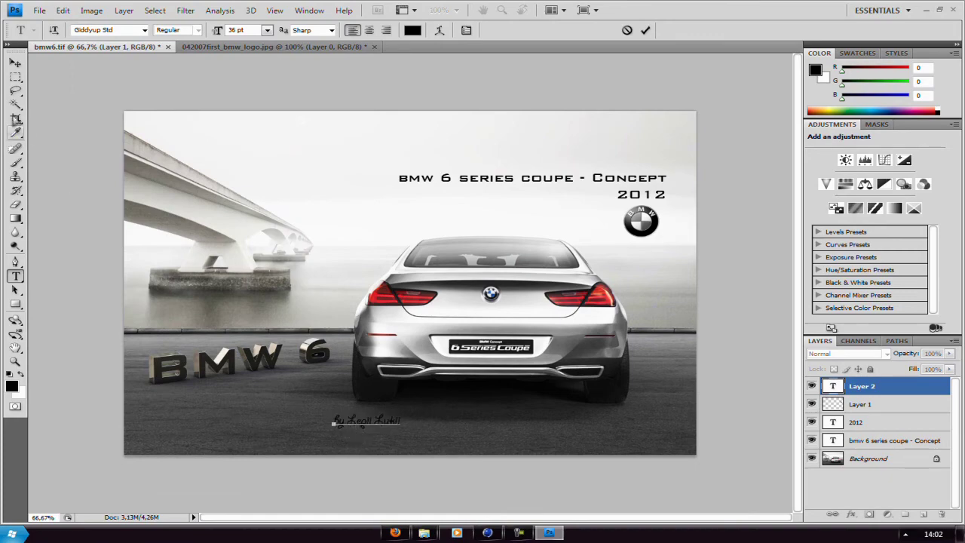
click(15, 63)
- Give the signature layer a white Color Overlay layer style
right_click(862, 386)
click(843, 59)
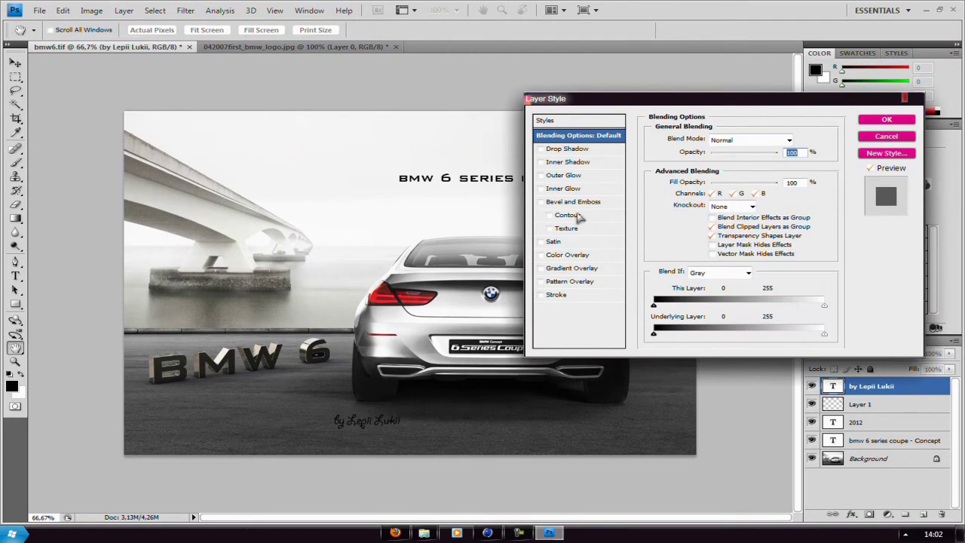
click(546, 256)
click(581, 254)
click(792, 139)
click(617, 125)
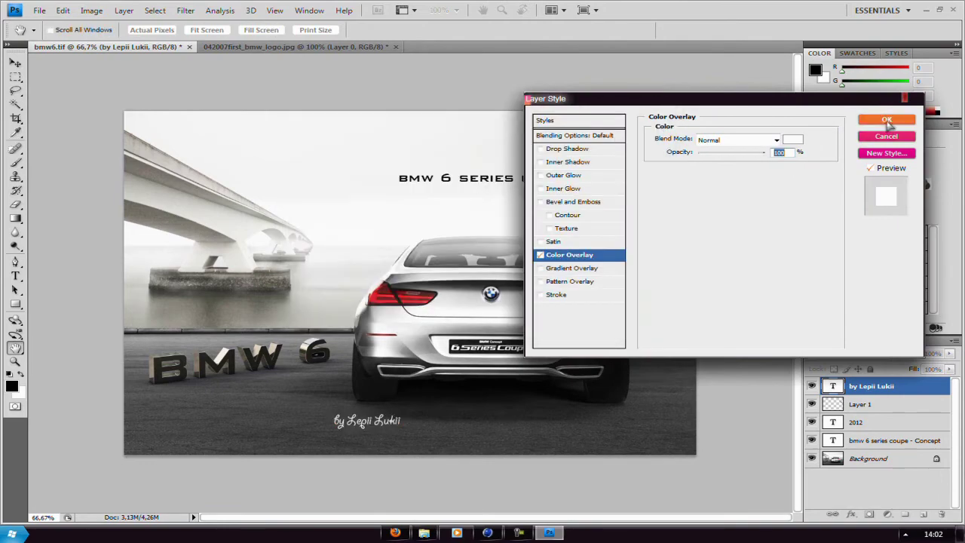
click(887, 119)
- Rotate the signature slightly and move it to the poster's bottom-right corner
key(ctrl+t)
key(Return)
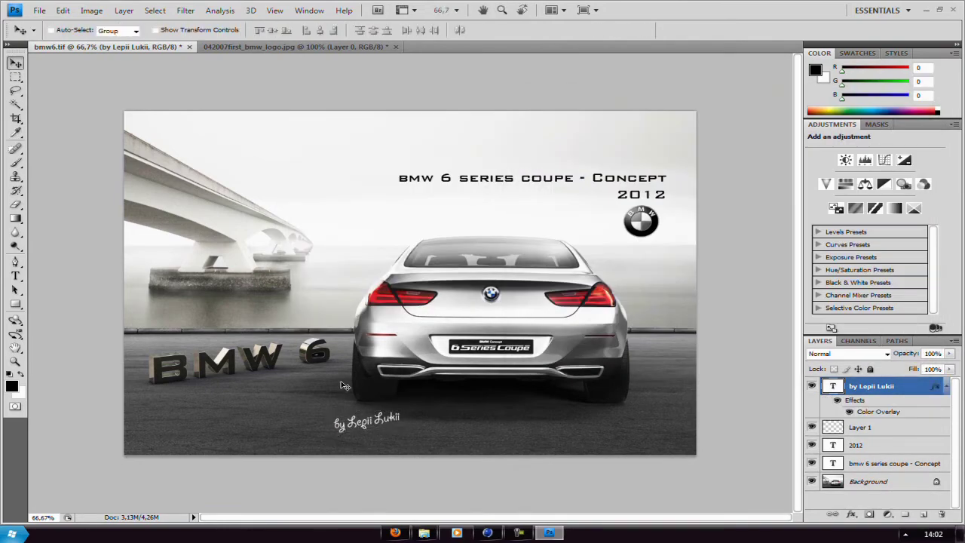
drag(565, 439, 634, 435)
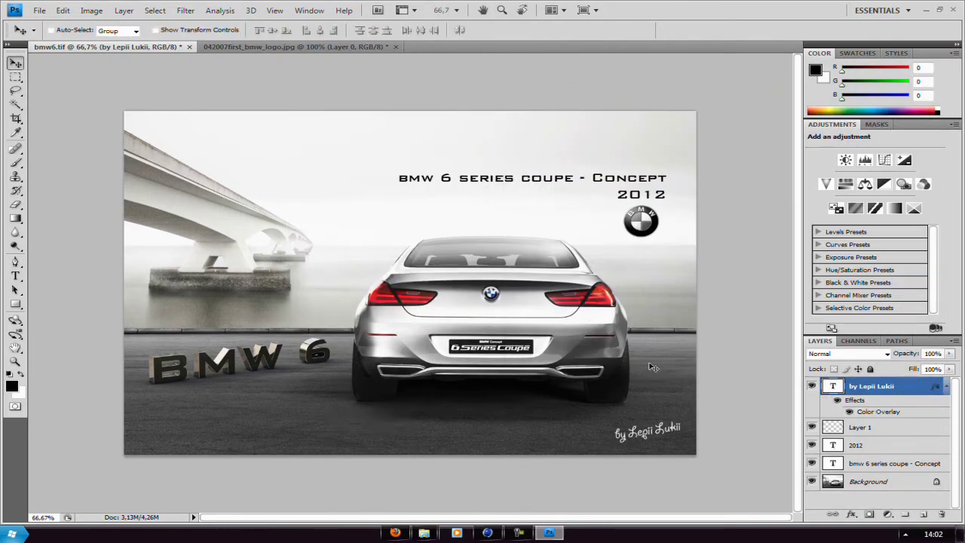
click(877, 502)
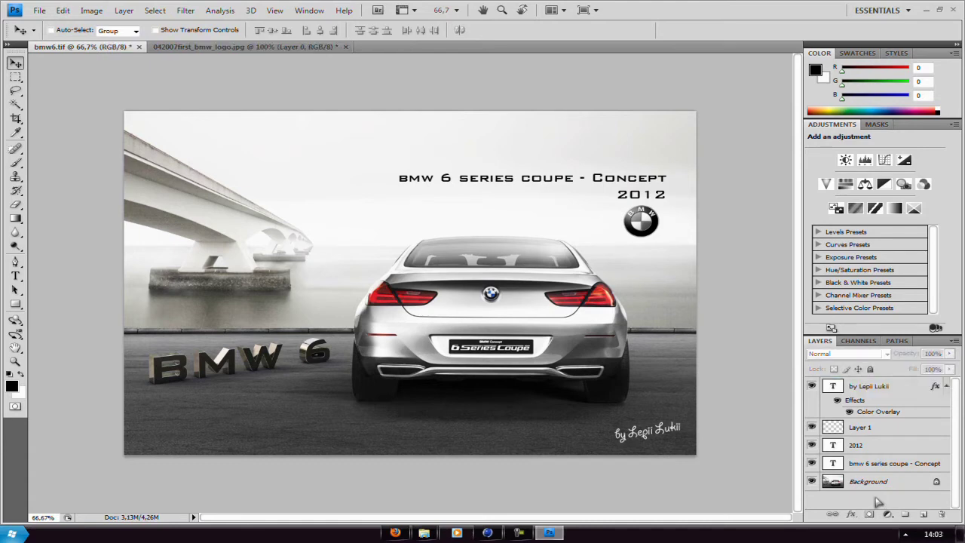
- Draw a rectangle banner above the title text and shift it up-right
right_click(16, 304)
click(60, 291)
mouse_move(343, 158)
mouse_down()
mouse_move(625, 171)
mouse_move(669, 200)
mouse_up()
key(v)
drag(417, 184, 443, 154)
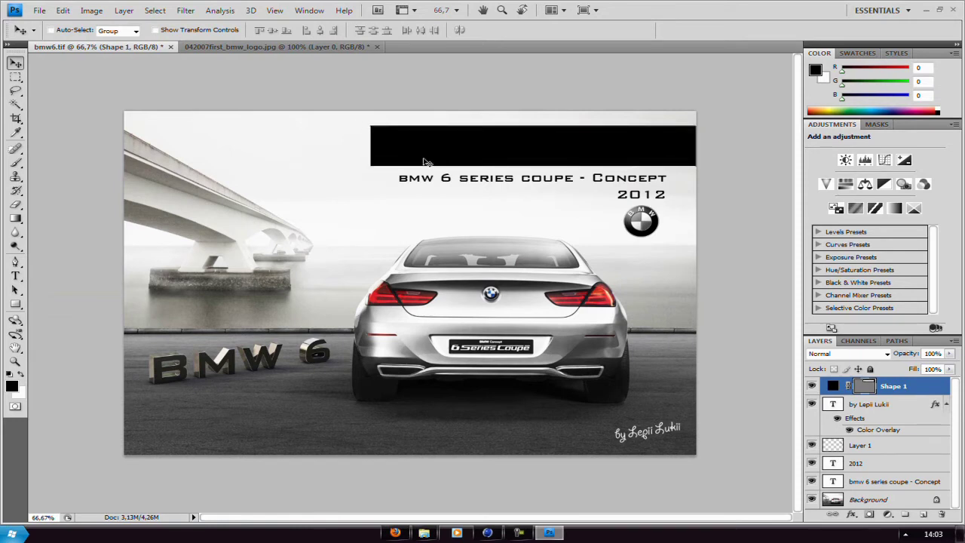
- Lower the banner's fill to 23% and add a black Stroke in Blending Options
drag(949, 369, 904, 385)
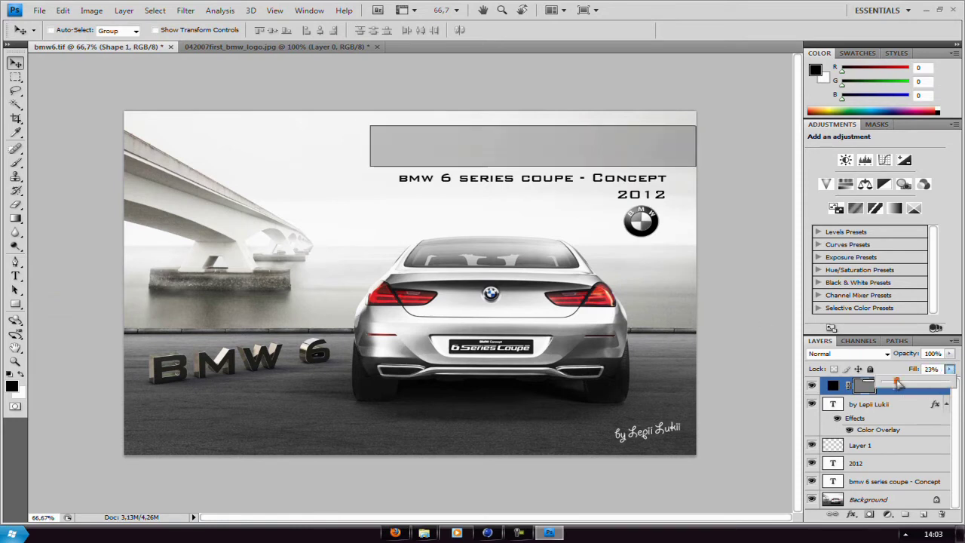
right_click(904, 398)
click(852, 104)
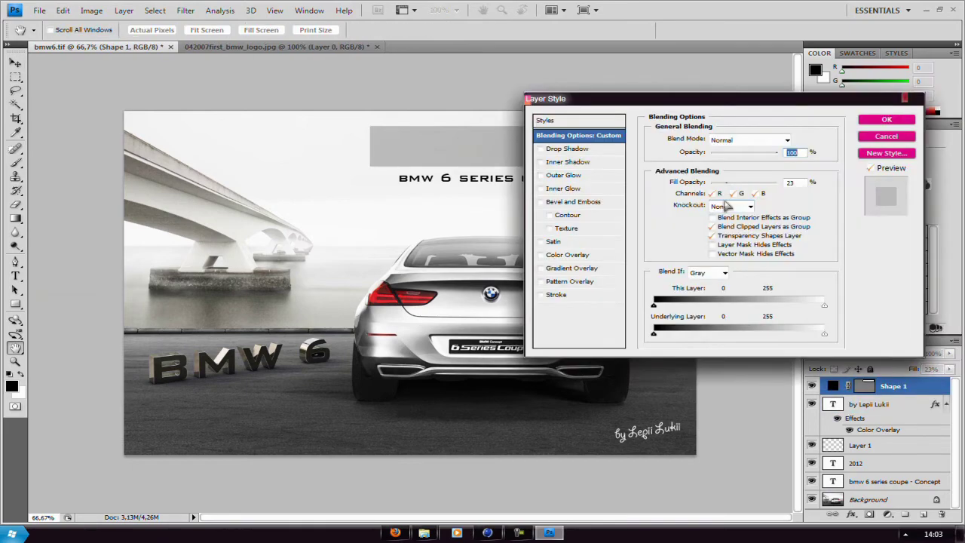
drag(852, 93, 898, 224)
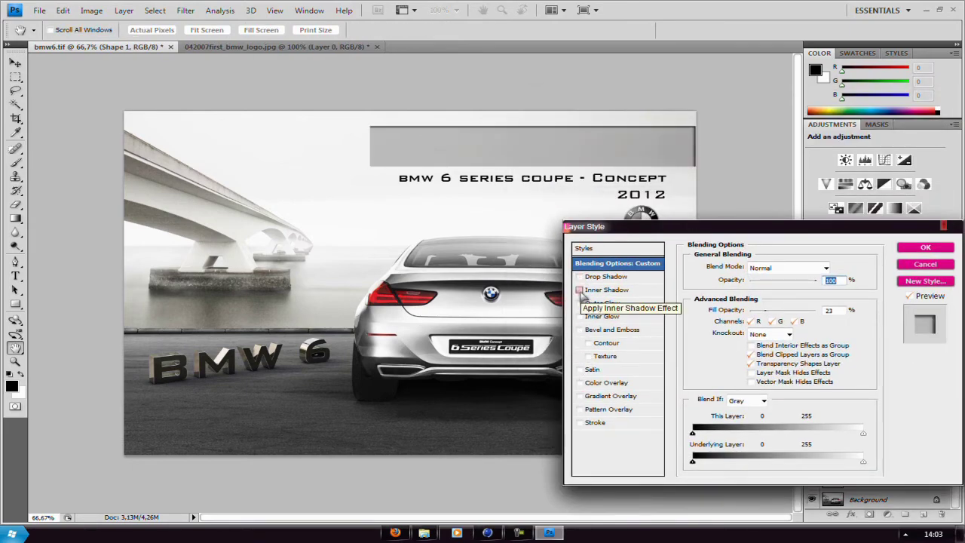
click(580, 422)
click(595, 422)
click(720, 343)
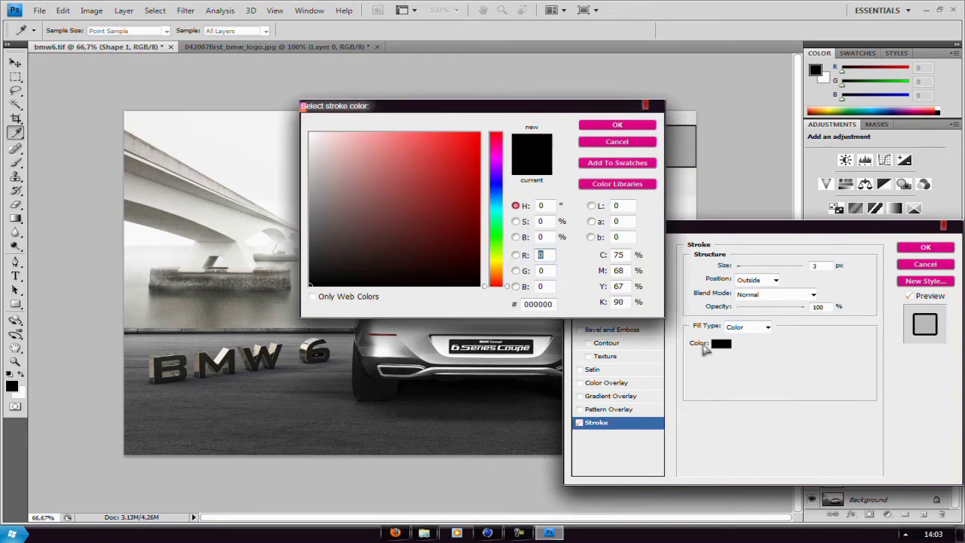
click(614, 65)
- Make the 3 px stroke a black-to-white gradient, set its angle, and apply
click(746, 327)
click(746, 339)
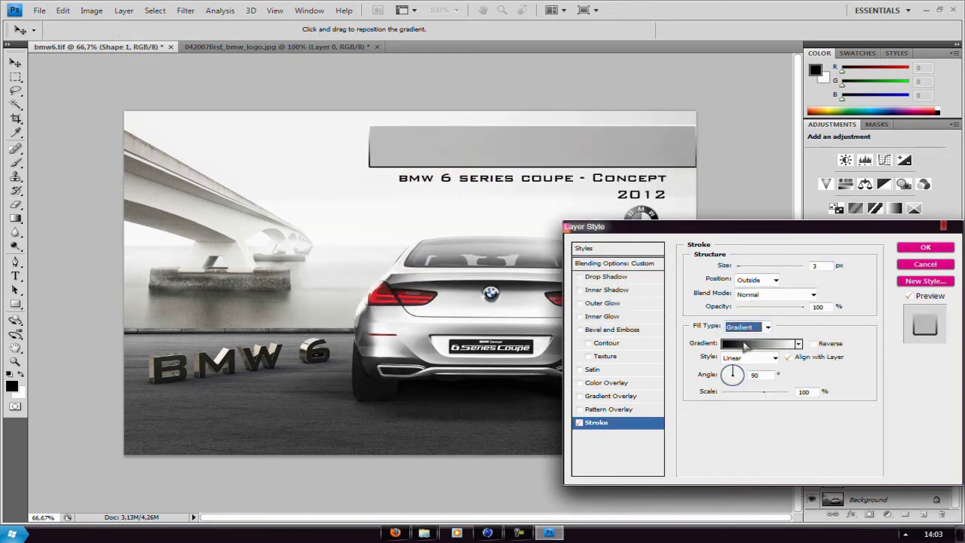
drag(732, 374, 689, 376)
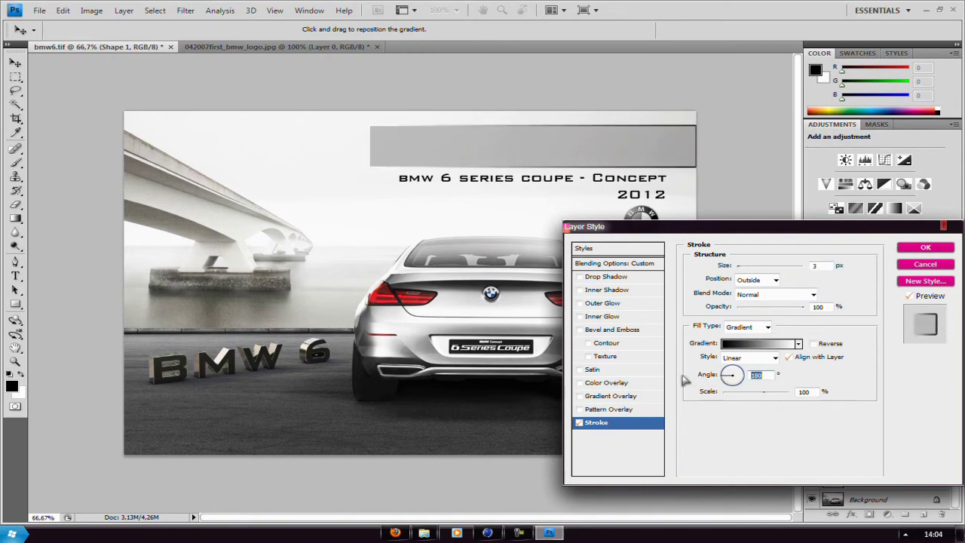
click(775, 345)
double_click(533, 352)
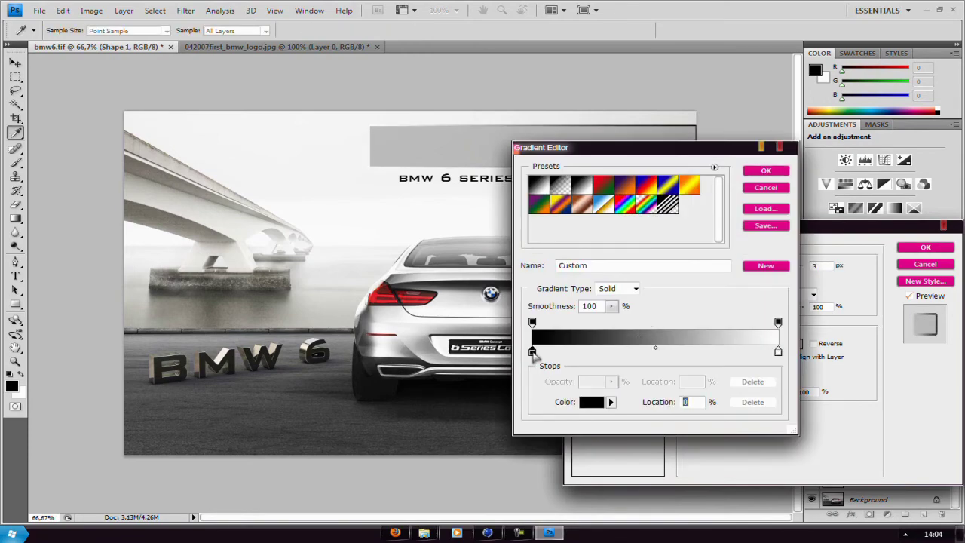
click(626, 125)
click(763, 171)
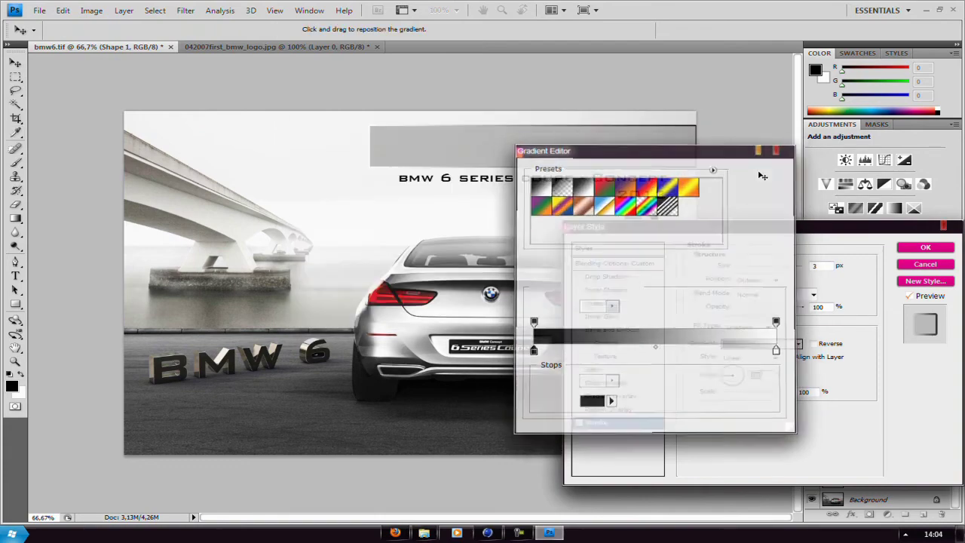
click(925, 248)
- Lower the banner's fill to about 11% and move it down behind the title text
click(950, 368)
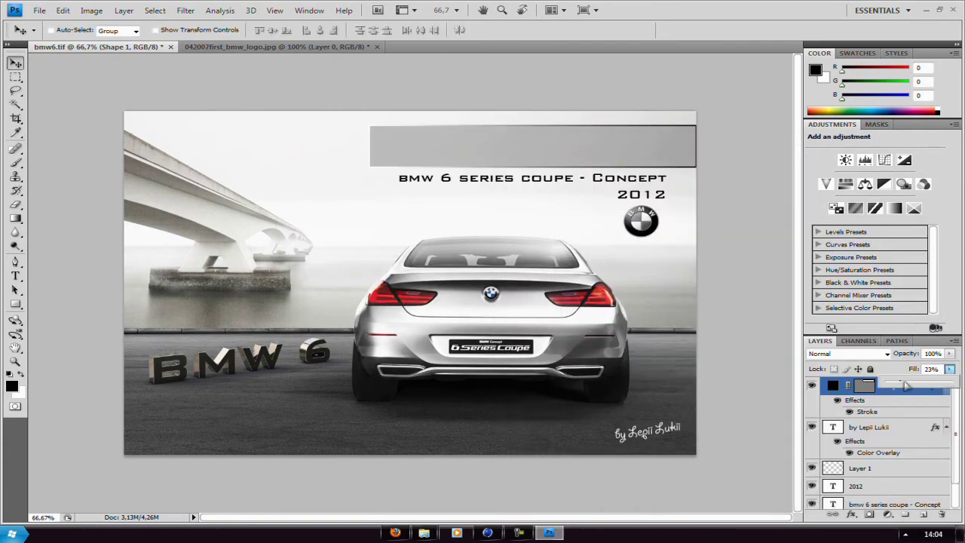
drag(907, 385, 889, 383)
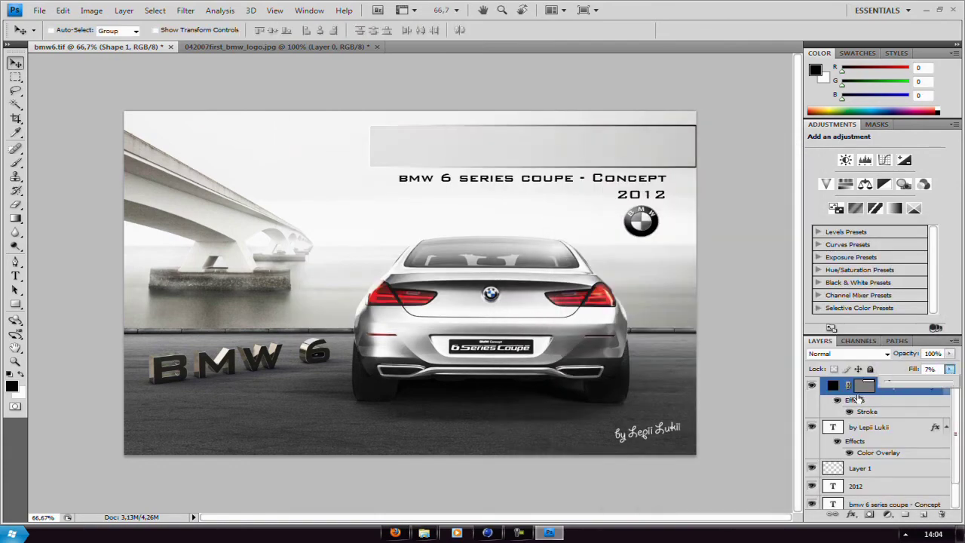
drag(578, 153, 578, 191)
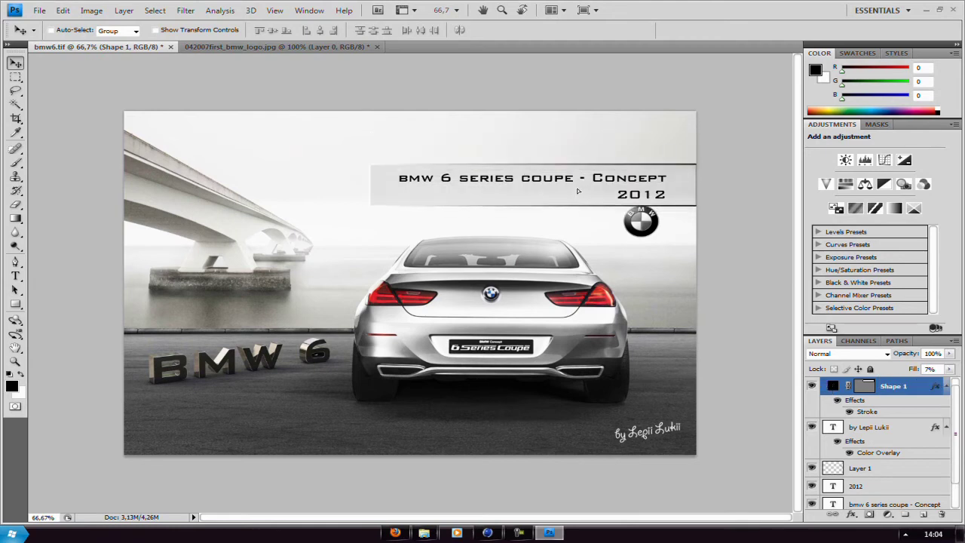
- Free Transform the 2012 and bmw 6 series coupe title layers narrower
scroll(875, 445, down, 1)
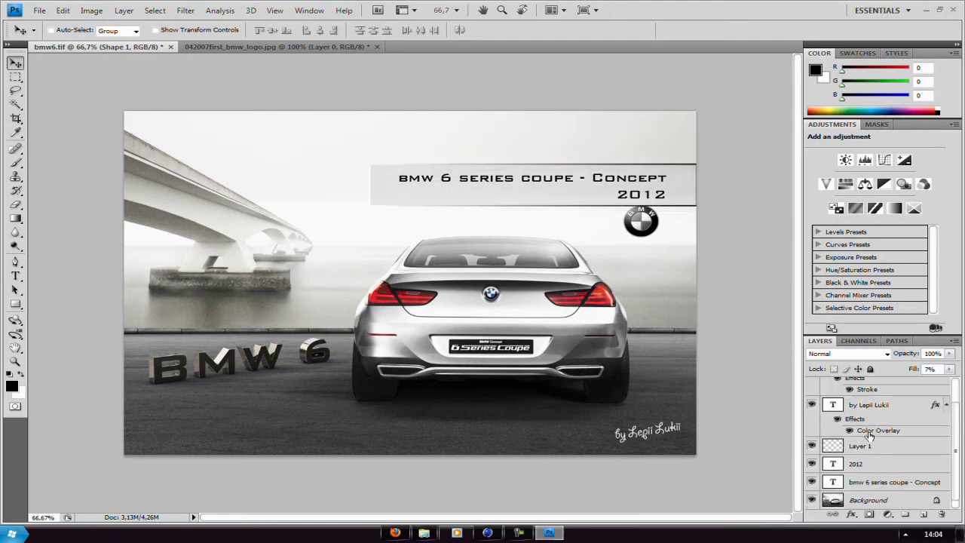
click(890, 482)
shift+click(860, 463)
key(ctrl+t)
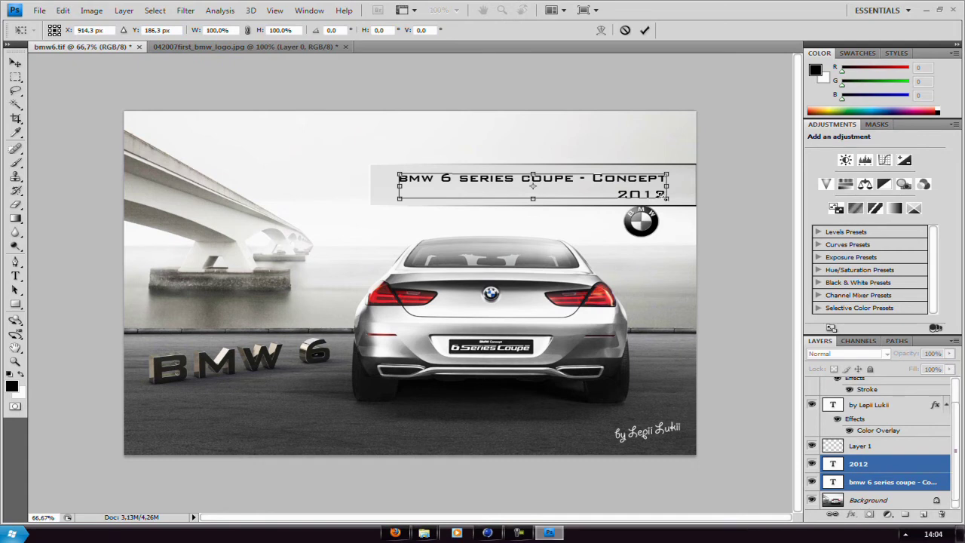
drag(667, 195, 638, 194)
key(Return)
- Move the BMW logo into the banner beside the title
scroll(868, 458, up, 1)
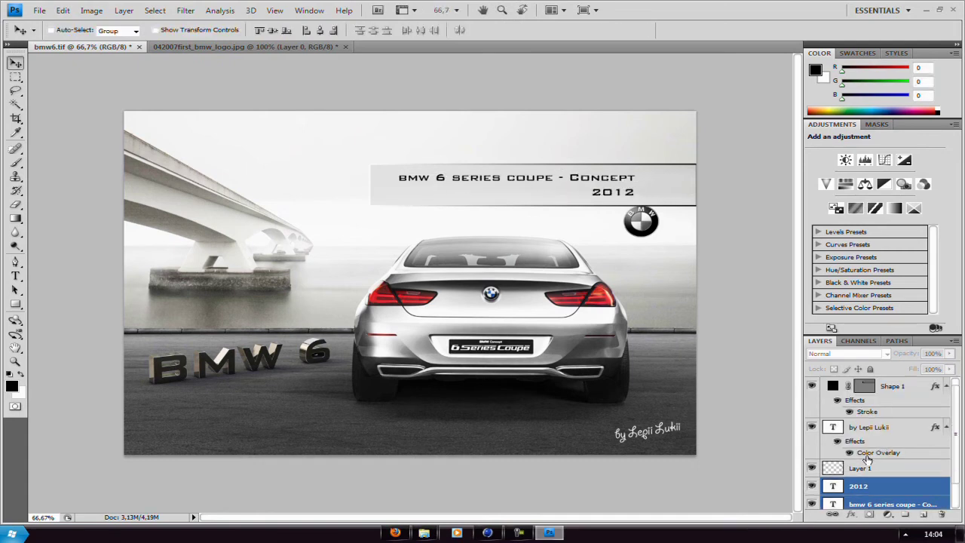
click(860, 468)
mouse_move(643, 229)
mouse_down()
mouse_move(642, 206)
mouse_move(665, 193)
mouse_up()
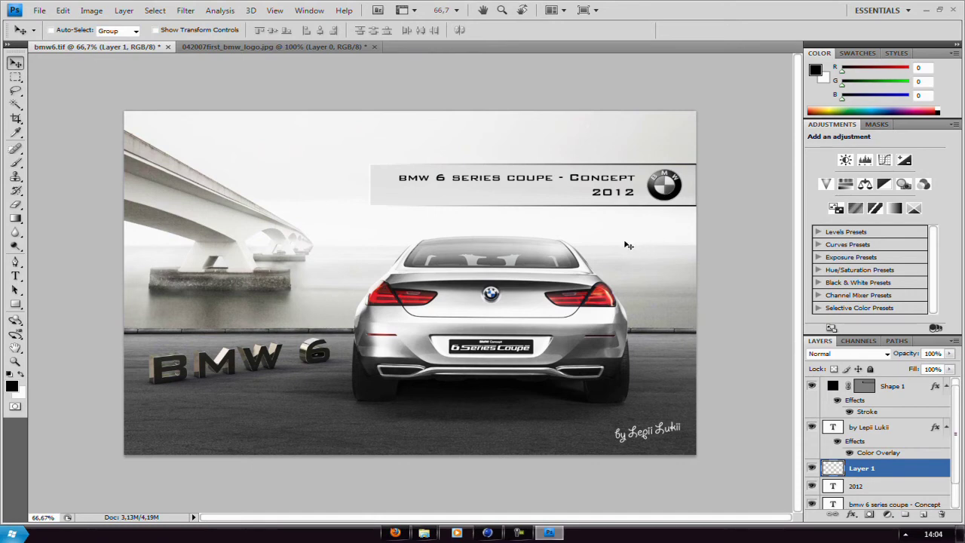
- Set Shape 1's fill to 0% and select all layers down to Background
click(905, 388)
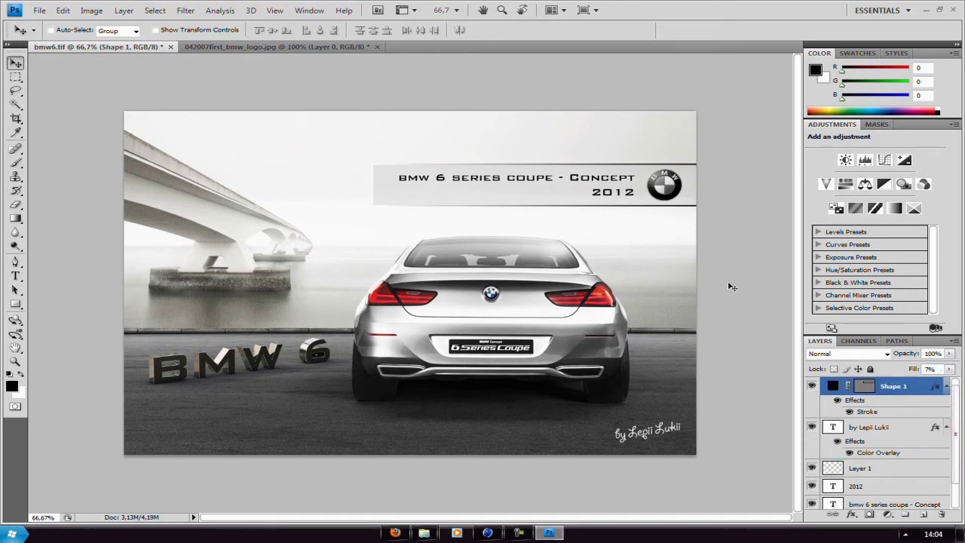
double_click(893, 386)
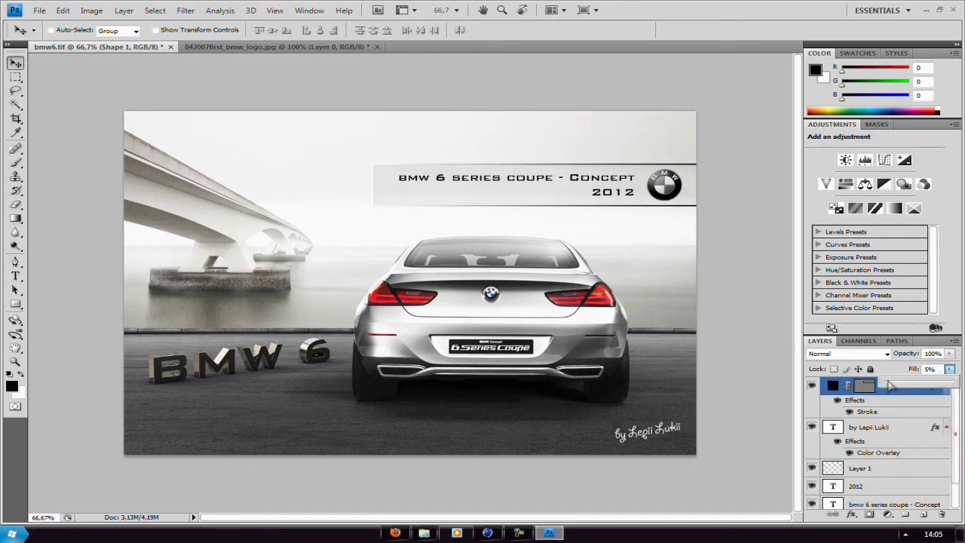
drag(890, 387, 886, 385)
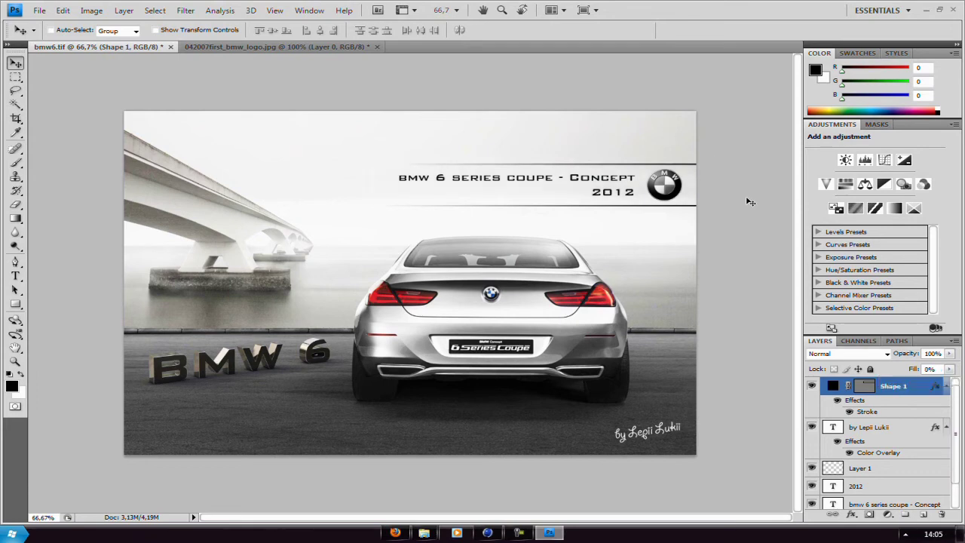
scroll(879, 437, down, 1)
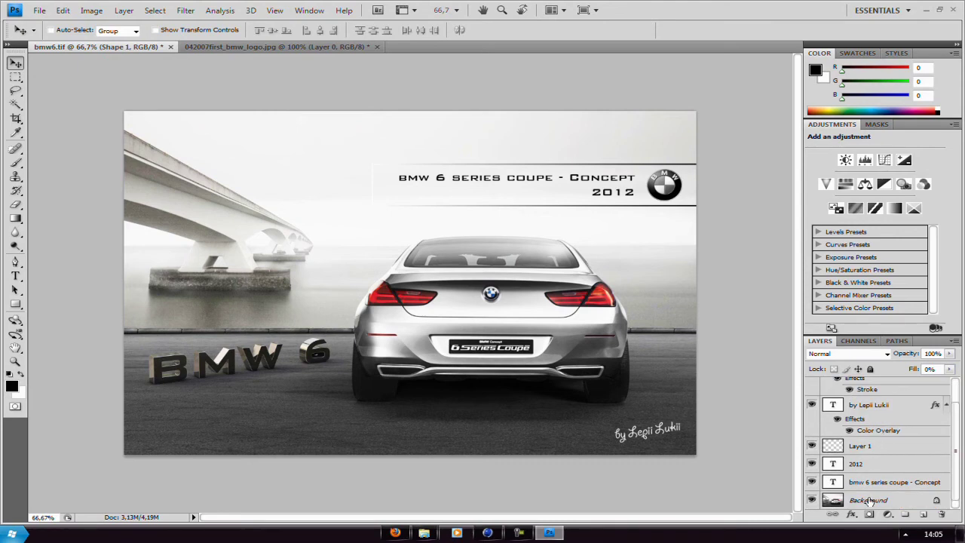
shift+click(867, 501)
- Merge all layers into one Background and apply a Green Photo Filter at 25% density
key(ctrl+e)
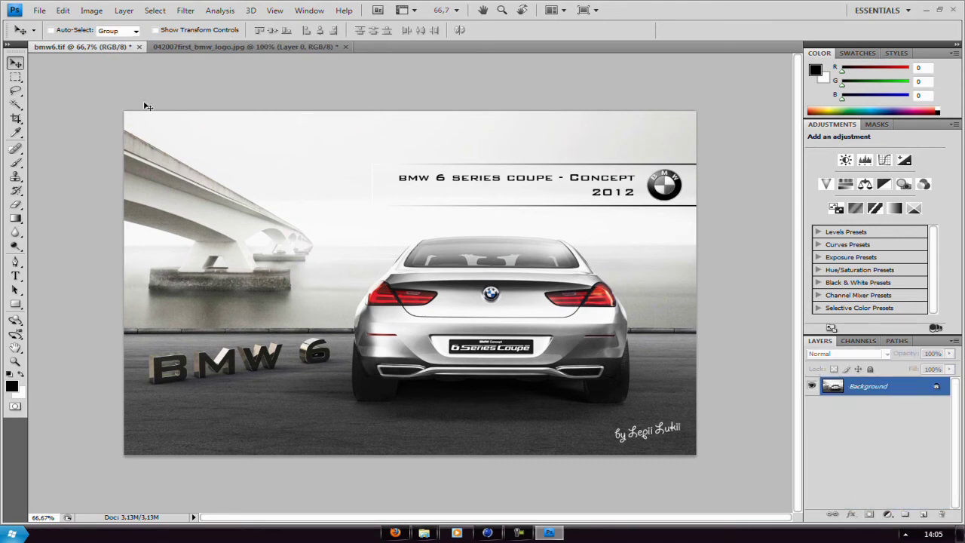
click(92, 10)
mouse_move(112, 42)
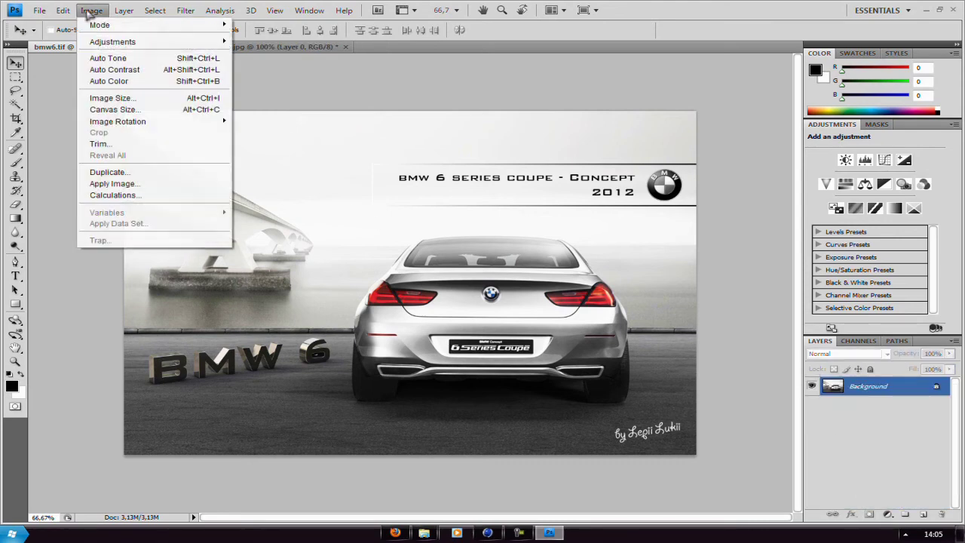
click(272, 139)
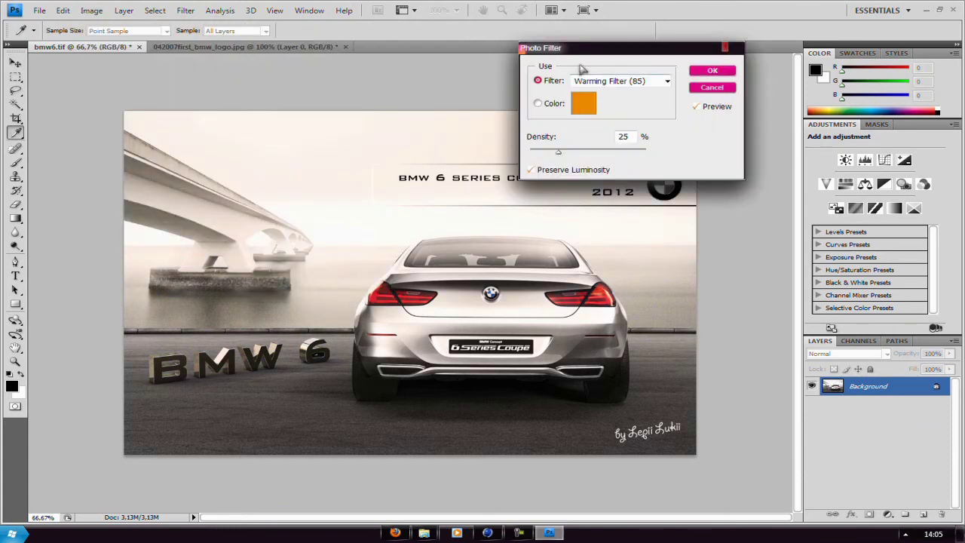
mouse_move(588, 43)
mouse_down()
mouse_move(653, 220)
mouse_move(697, 242)
mouse_up()
click(709, 272)
scroll(709, 272, down, 17)
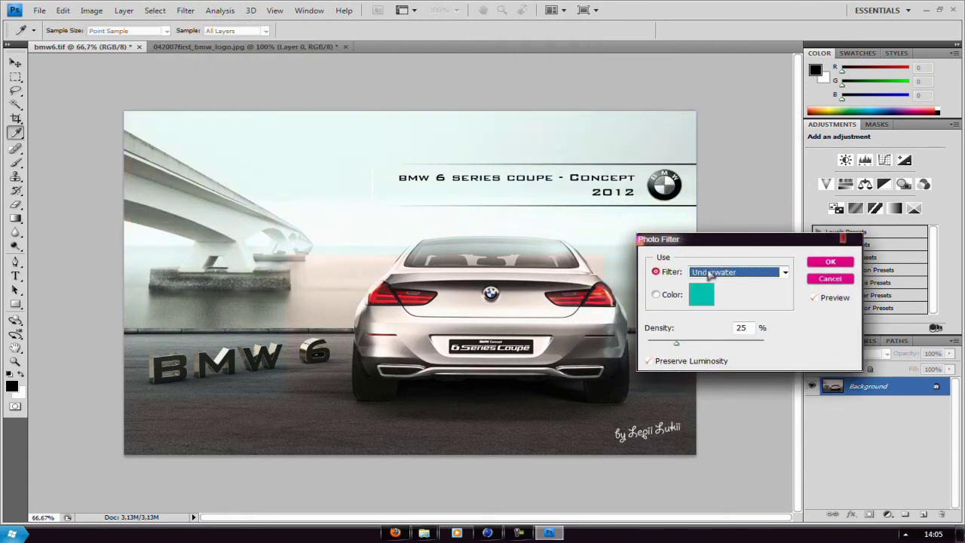
scroll(709, 272, down, 1)
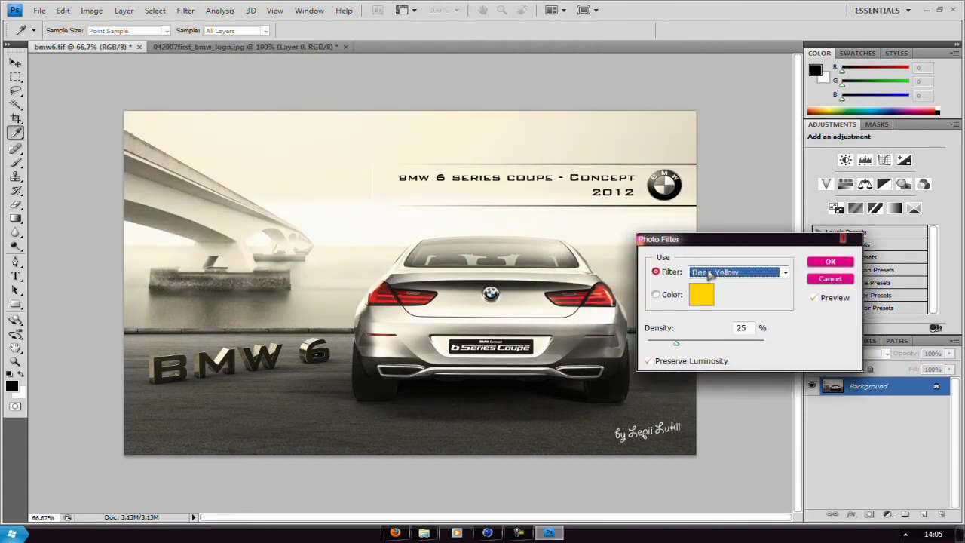
scroll(708, 274, up, 1)
scroll(709, 273, up, 1)
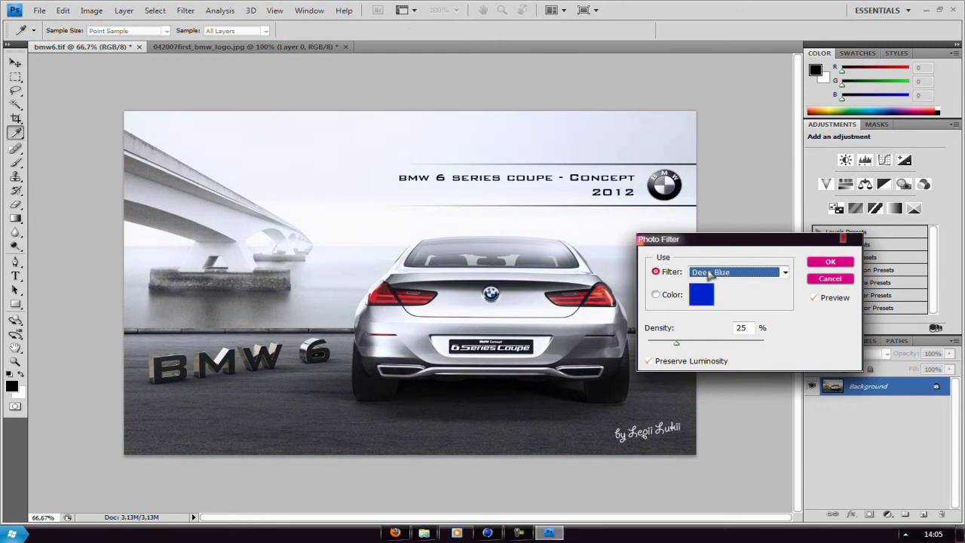
scroll(709, 274, up, 1)
scroll(709, 274, up, 1)
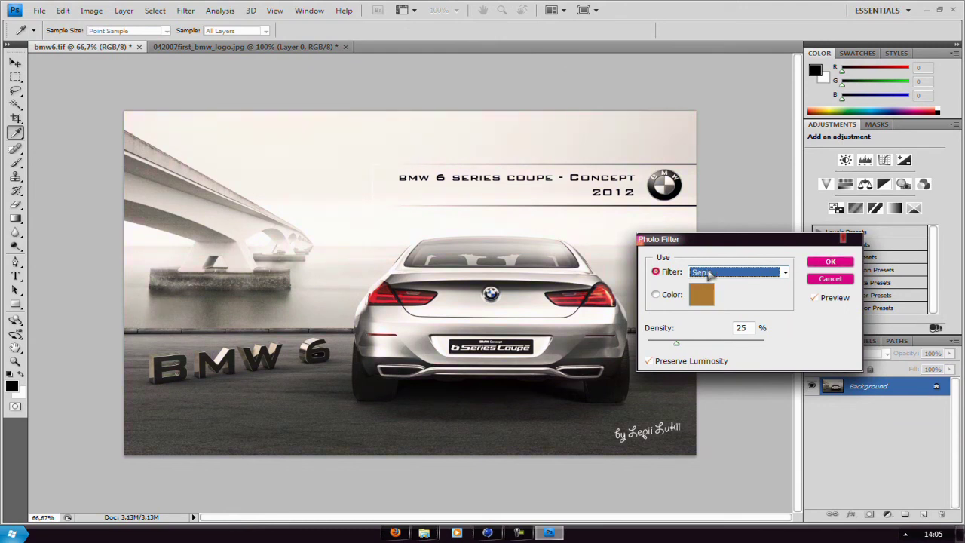
scroll(708, 274, up, 1)
scroll(709, 273, up, 1)
scroll(709, 274, up, 1)
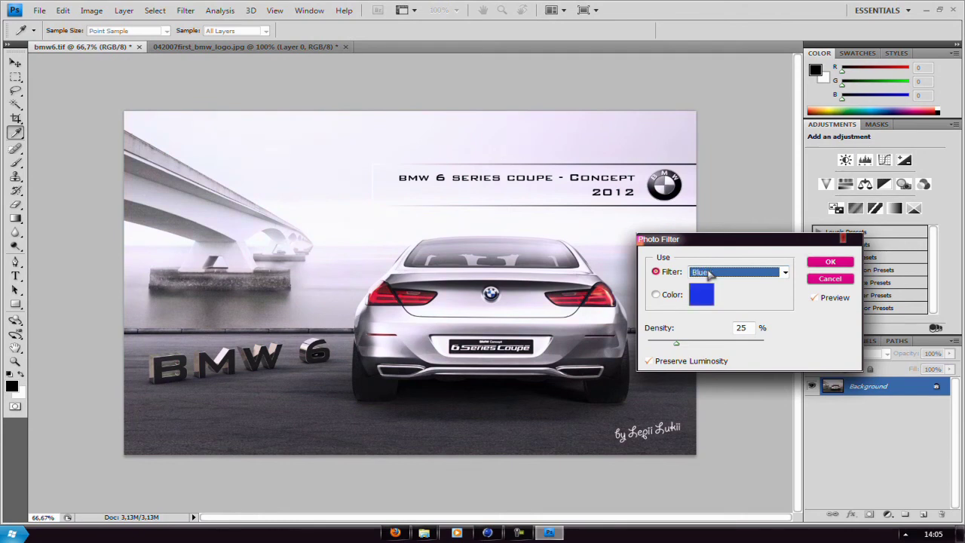
scroll(709, 274, up, 1)
scroll(709, 274, up, 1)
key(Return)
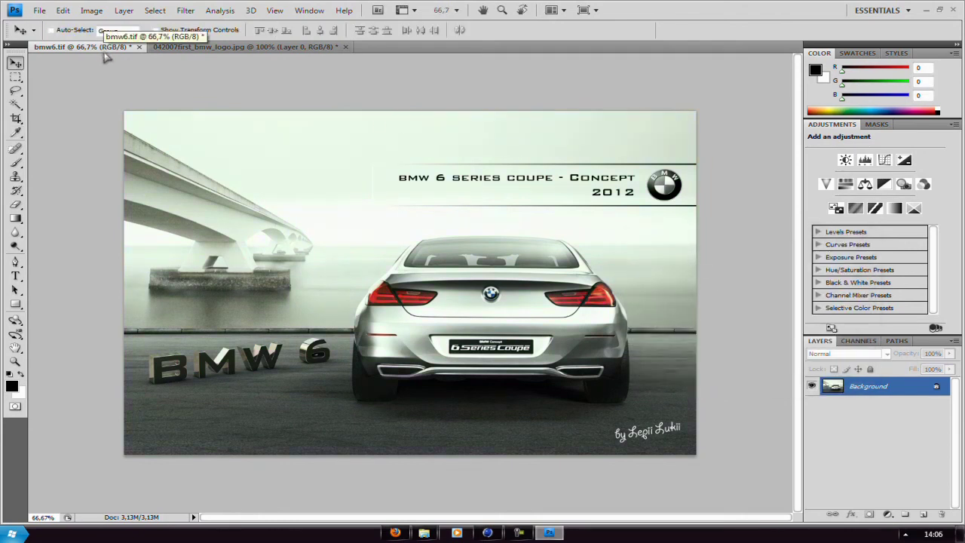
click(40, 10)
click(41, 13)
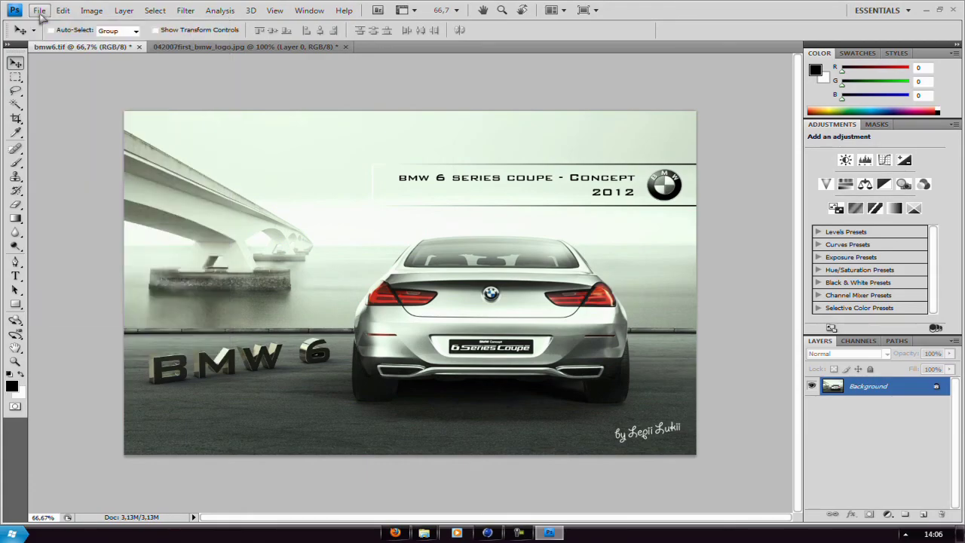